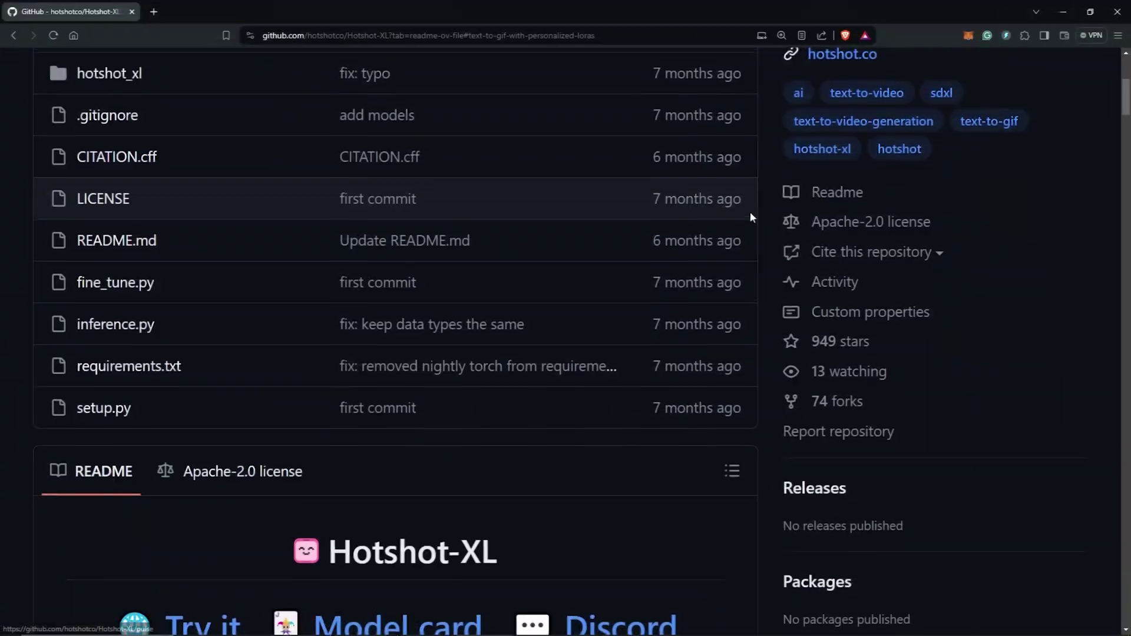
- Scroll the hotshotco/Hotshot-XL GitHub page down to its README
scroll(751, 214, down, 8)
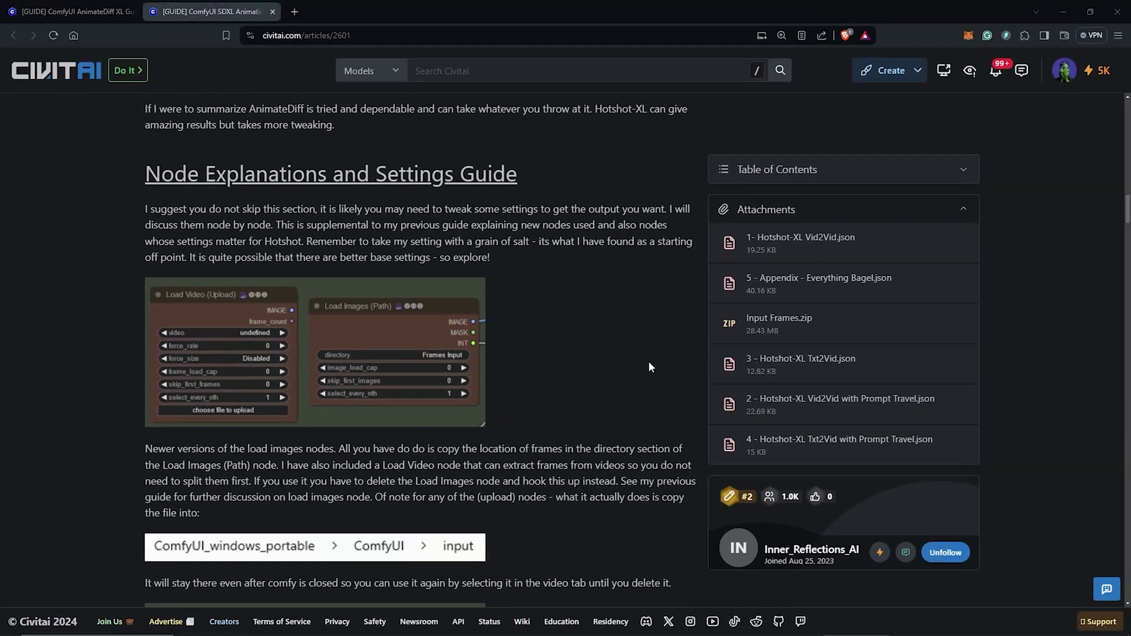
- Scroll the Civitai guide to Installing the Dependencies and zoom in on the page
scroll(649, 362, down, 10)
scroll(655, 360, down, 10)
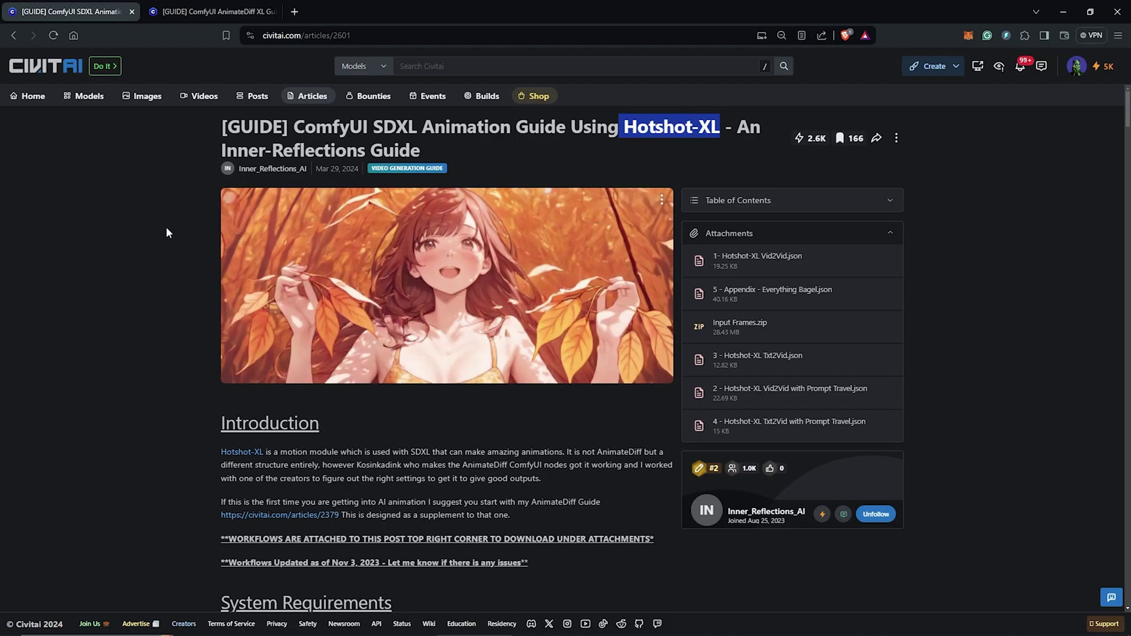
scroll(166, 232, down, 7)
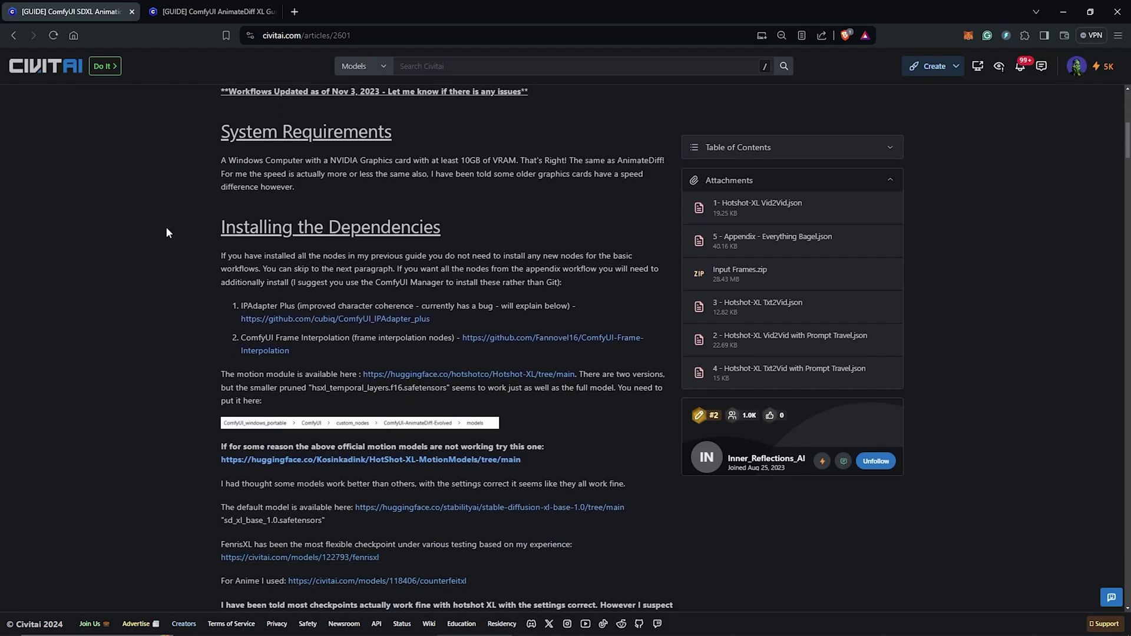
key(ctrl+plus)
key(ctrl+plus)
key(ctrl+plus)
- Highlight the heading, IPAdapter Plus, ComfyUI Frame Interpolation and motion module sentence in turn
drag(89, 222, 345, 226)
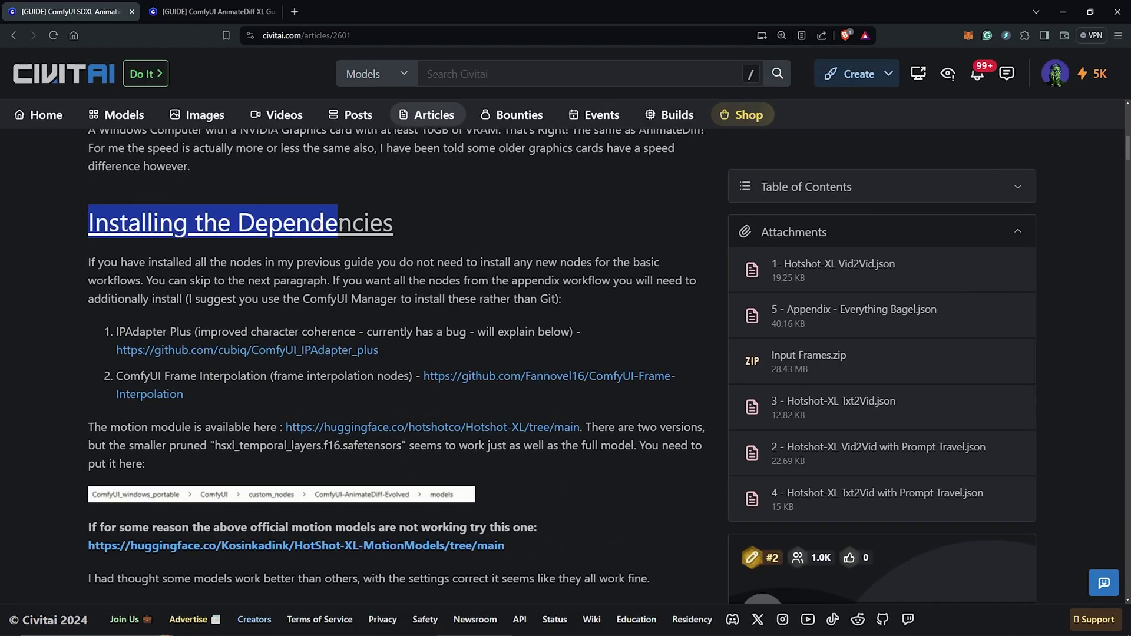
drag(116, 332, 184, 332)
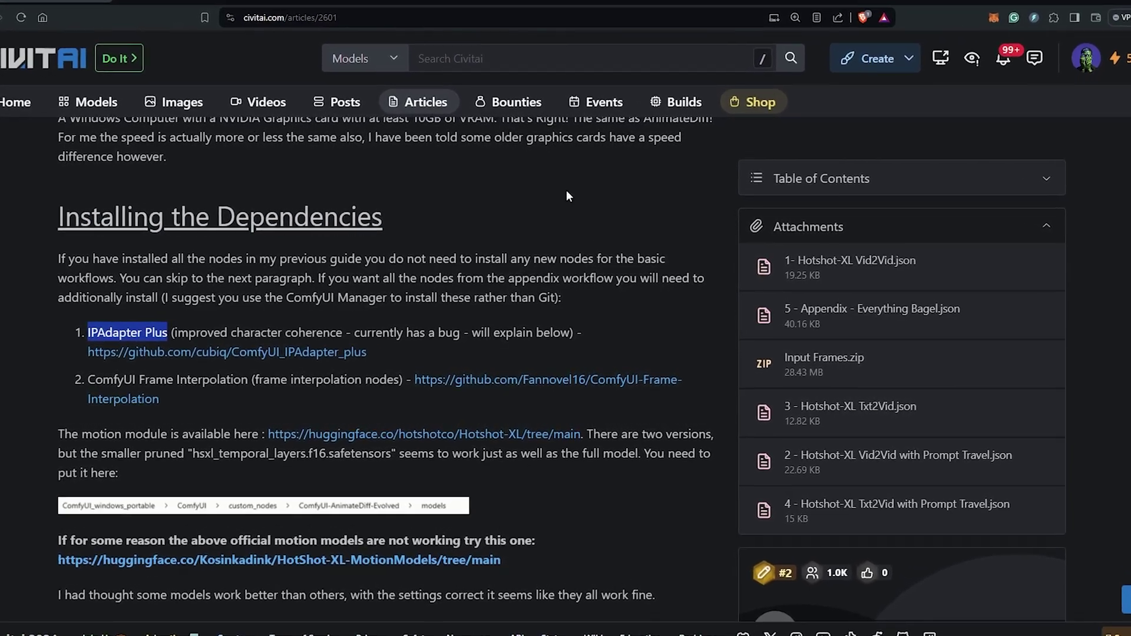
click(568, 197)
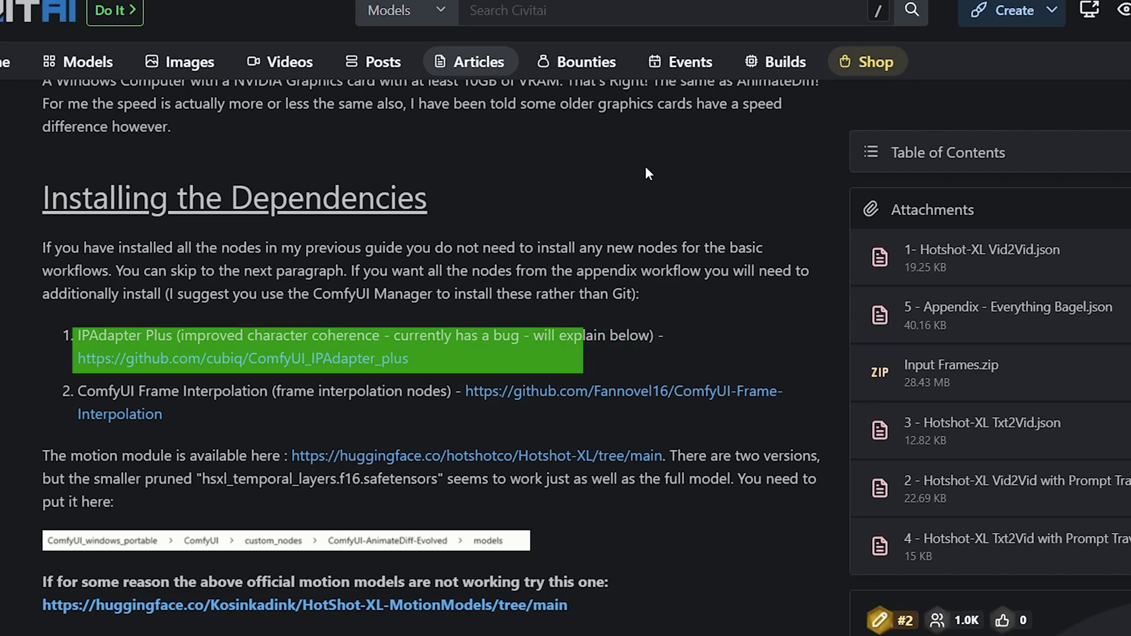
drag(78, 391, 268, 391)
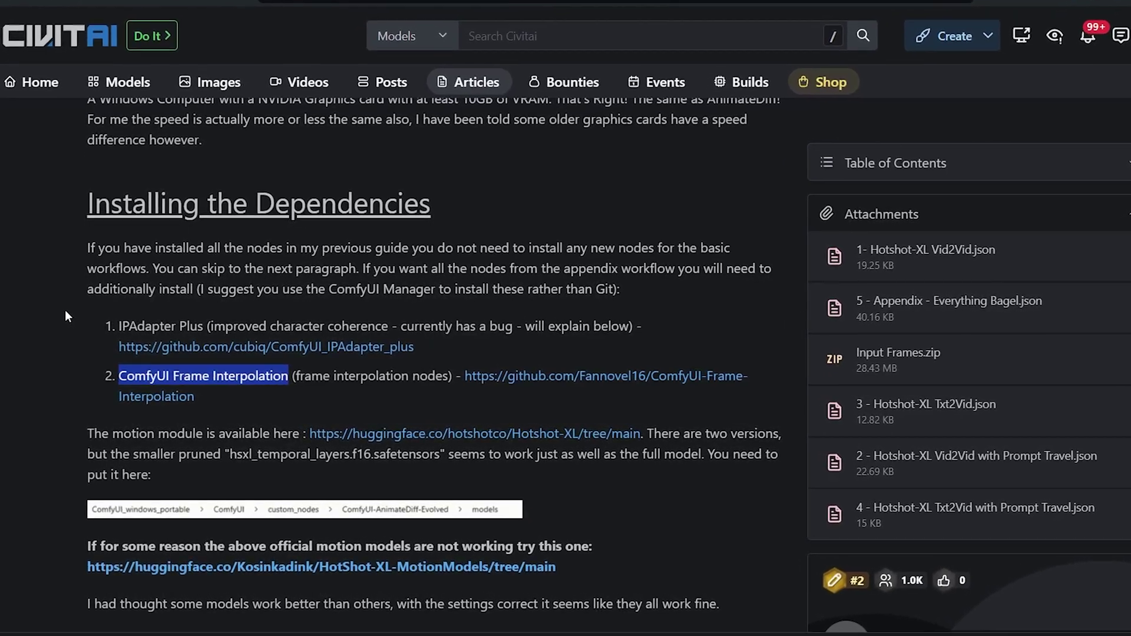
click(64, 309)
scroll(65, 308, down, 3)
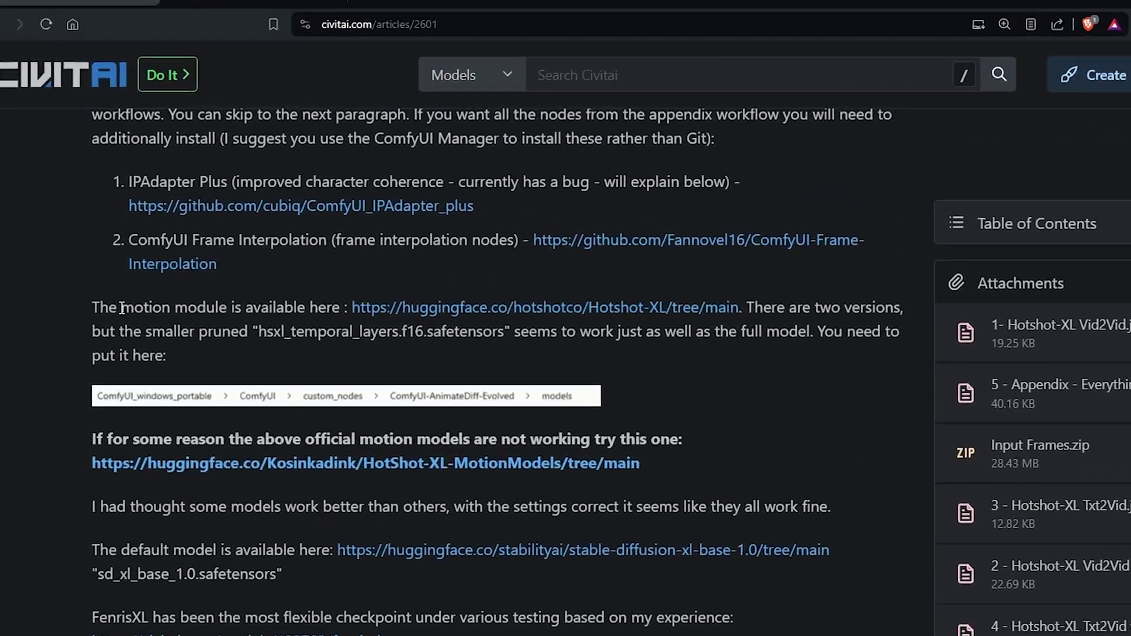
drag(122, 308, 257, 310)
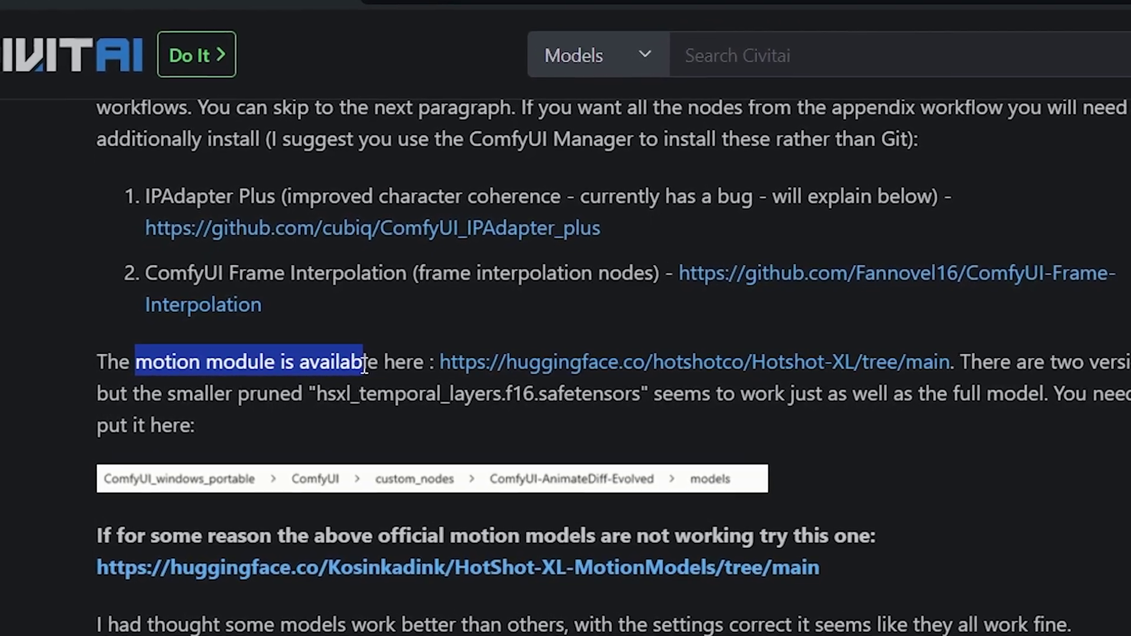
click(365, 366)
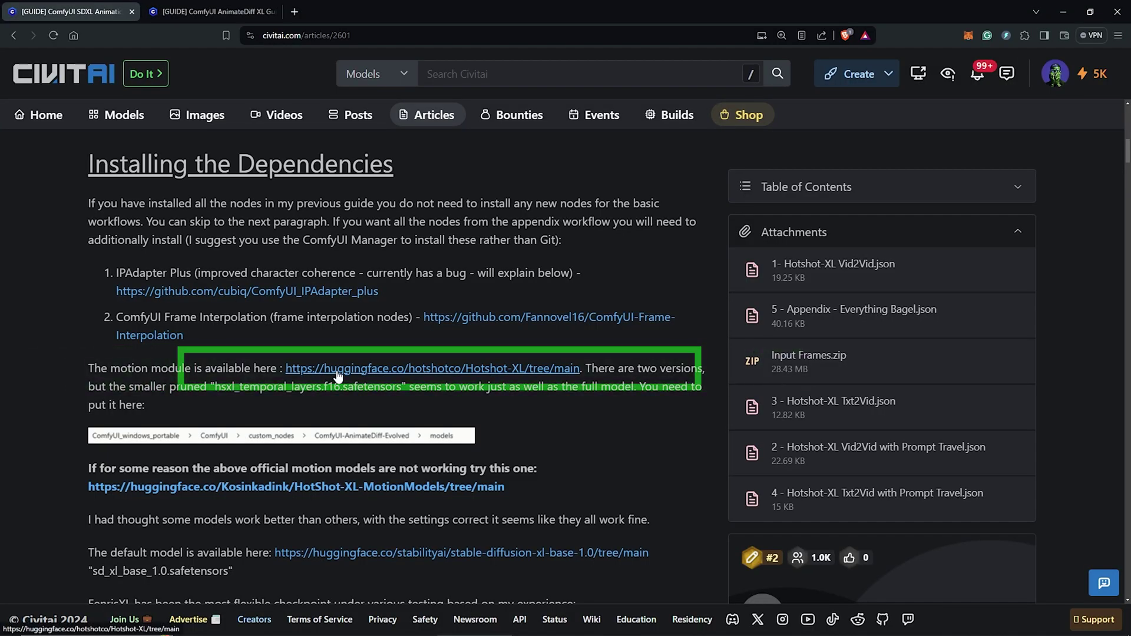
- Download hsxl_temporal_layers.f16.safetensors from Hugging Face, then start downloading hotshotxl_mm_v1.pth
click(338, 371)
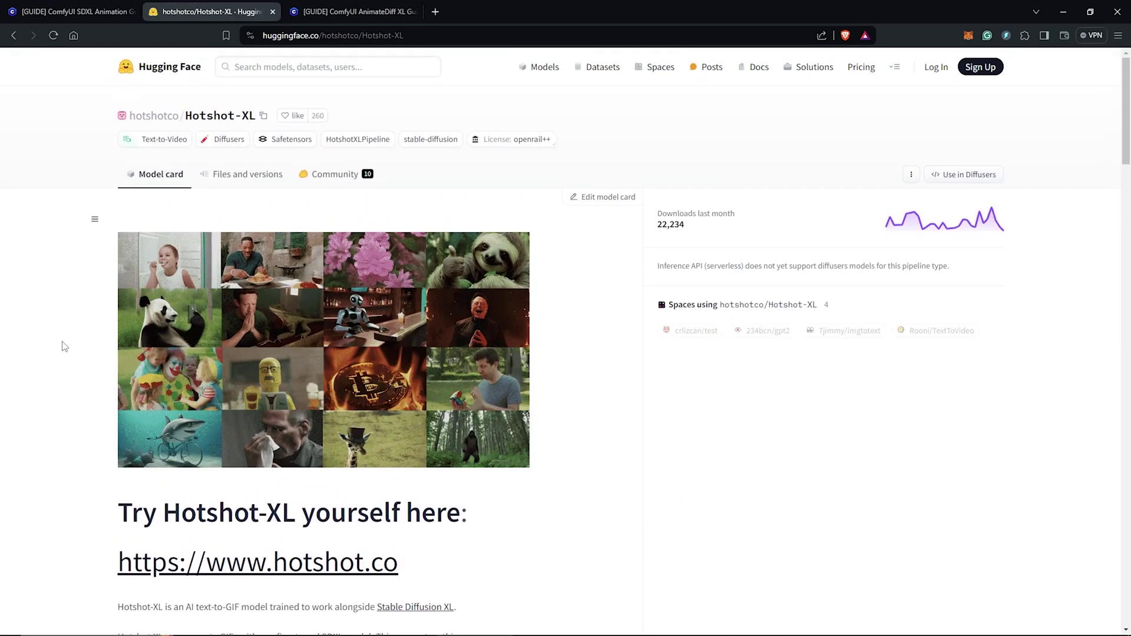
click(240, 176)
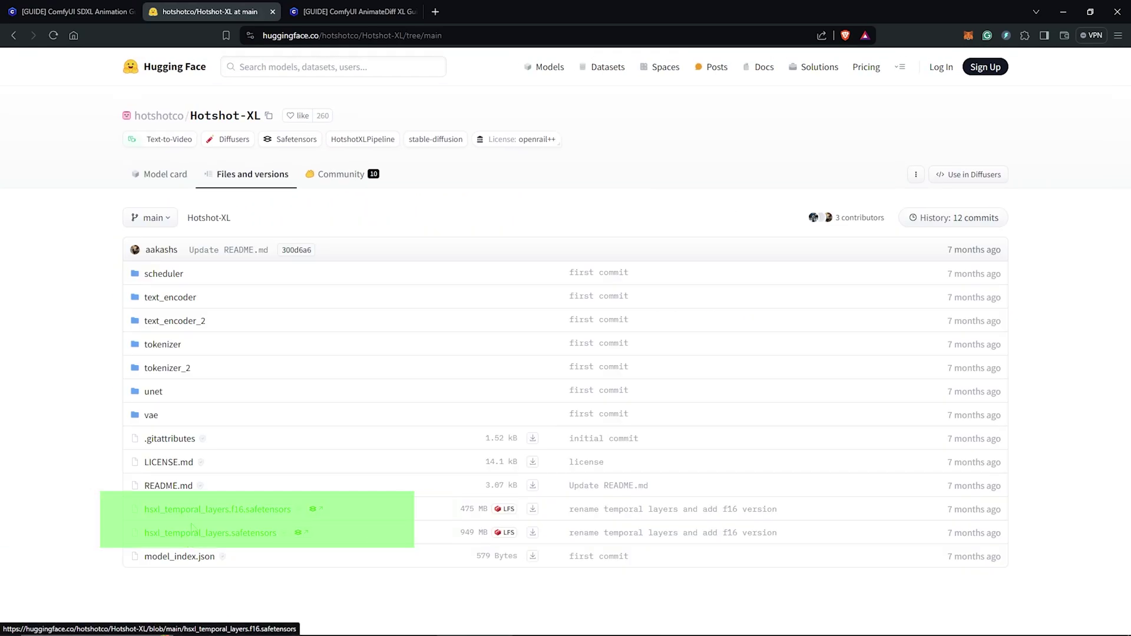
drag(112, 517, 232, 511)
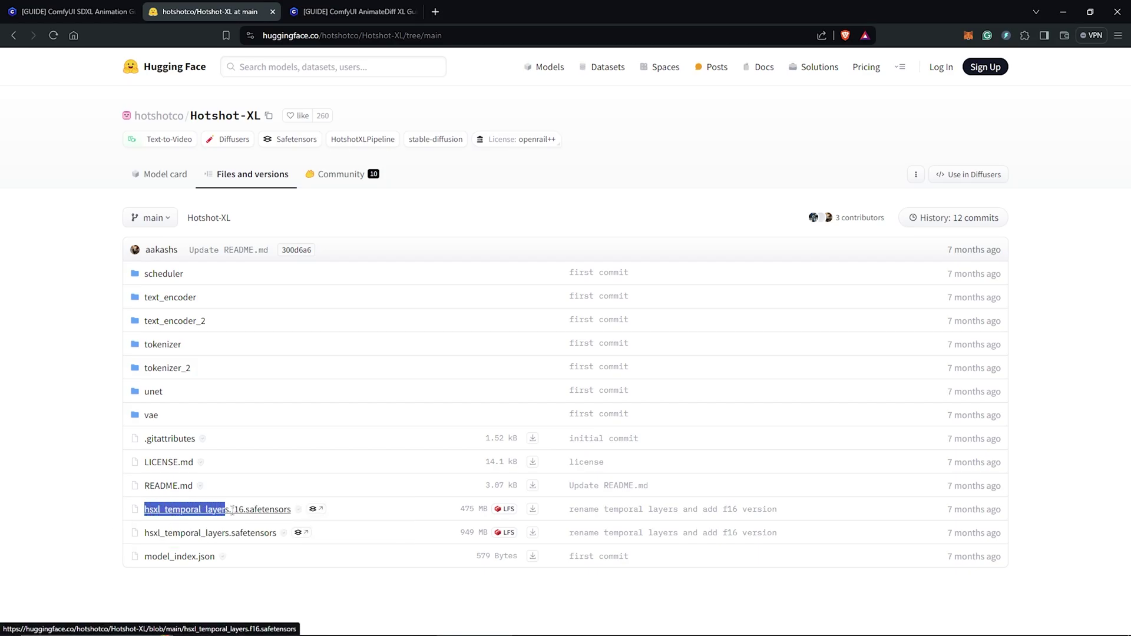
click(534, 510)
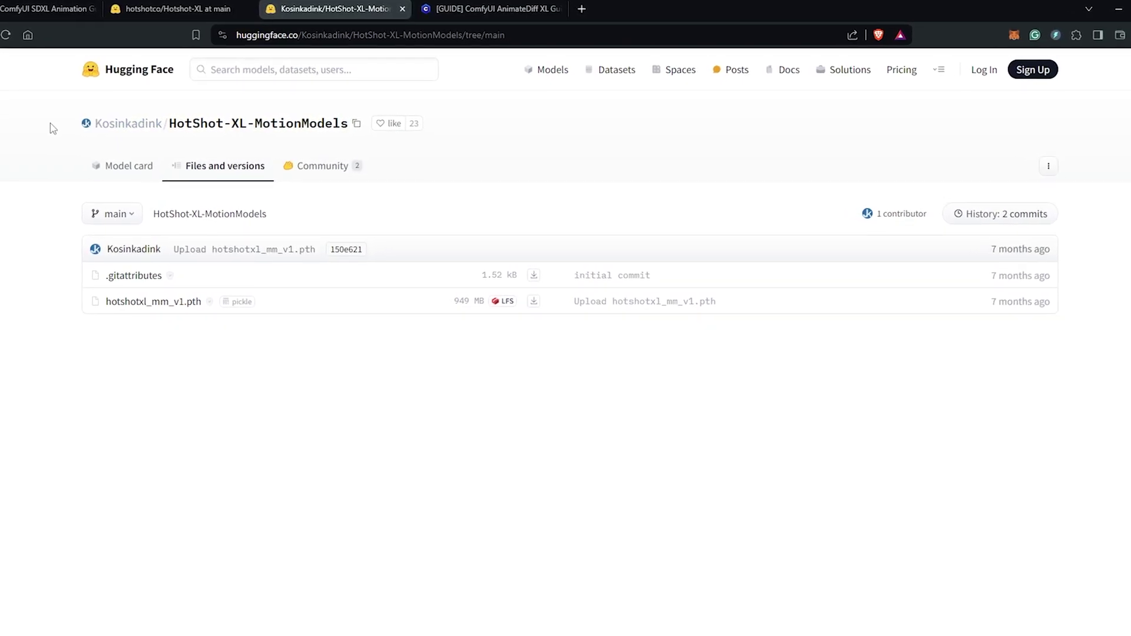
drag(52, 126, 131, 120)
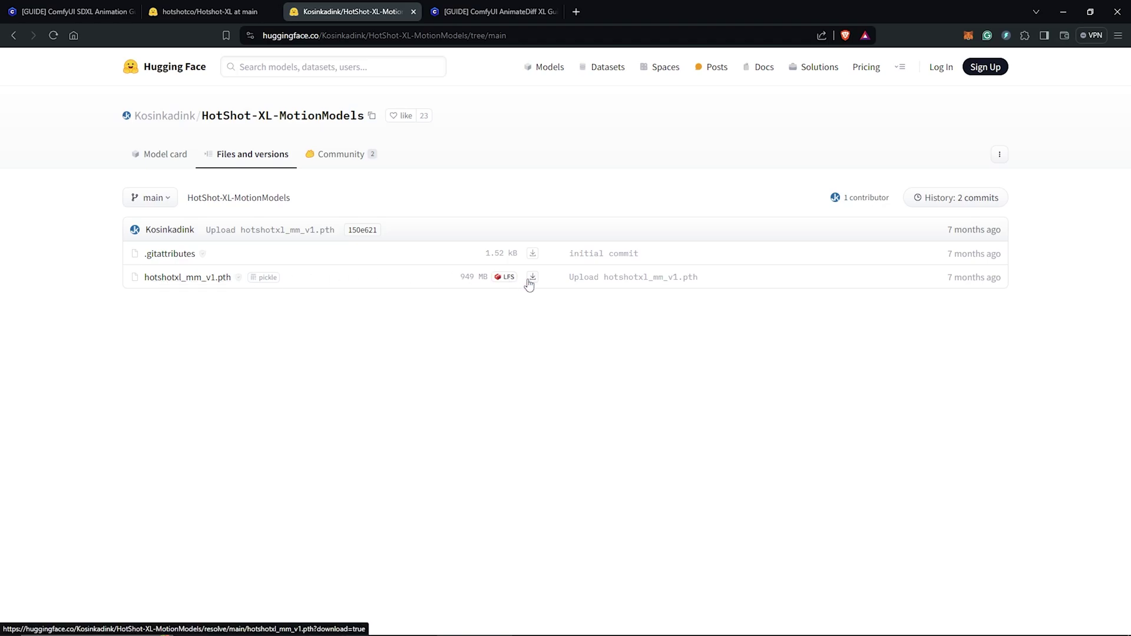
click(532, 277)
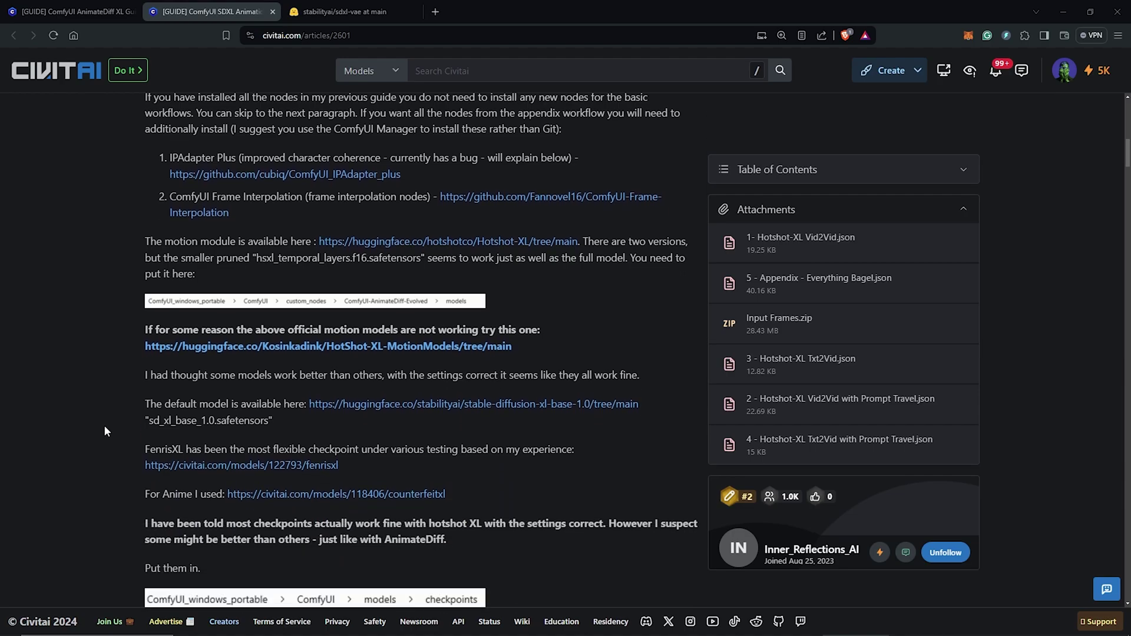
- Download the FenrisXL V16.4fp16 [SDXL] checkpoint into ComfyUI's models\checkpoints folder
scroll(104, 425, down, 1)
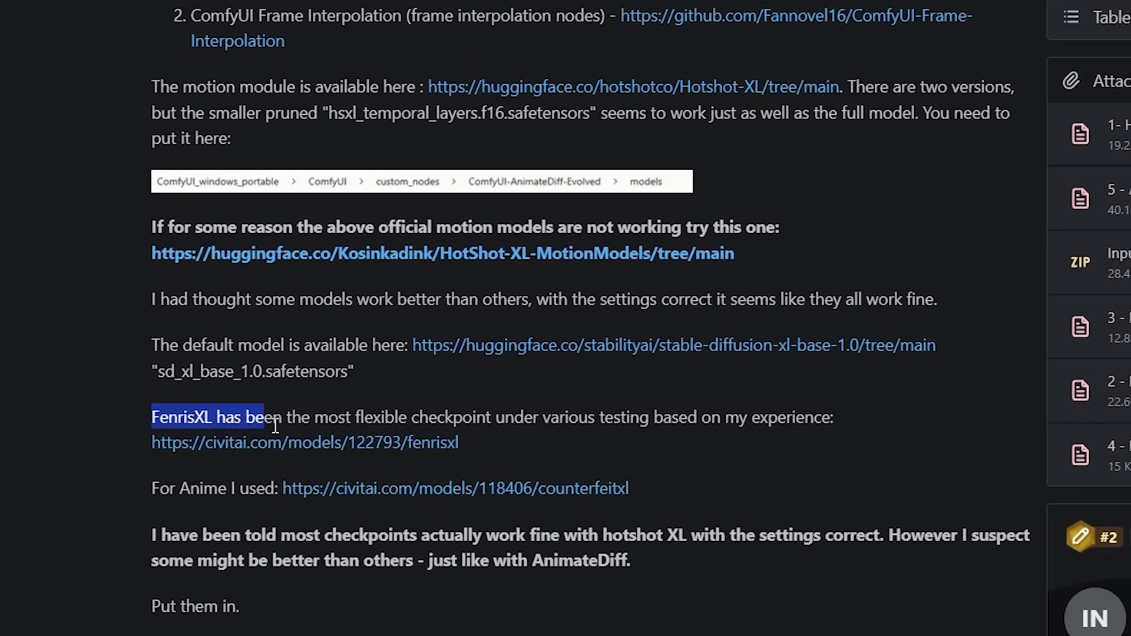
drag(283, 425, 465, 443)
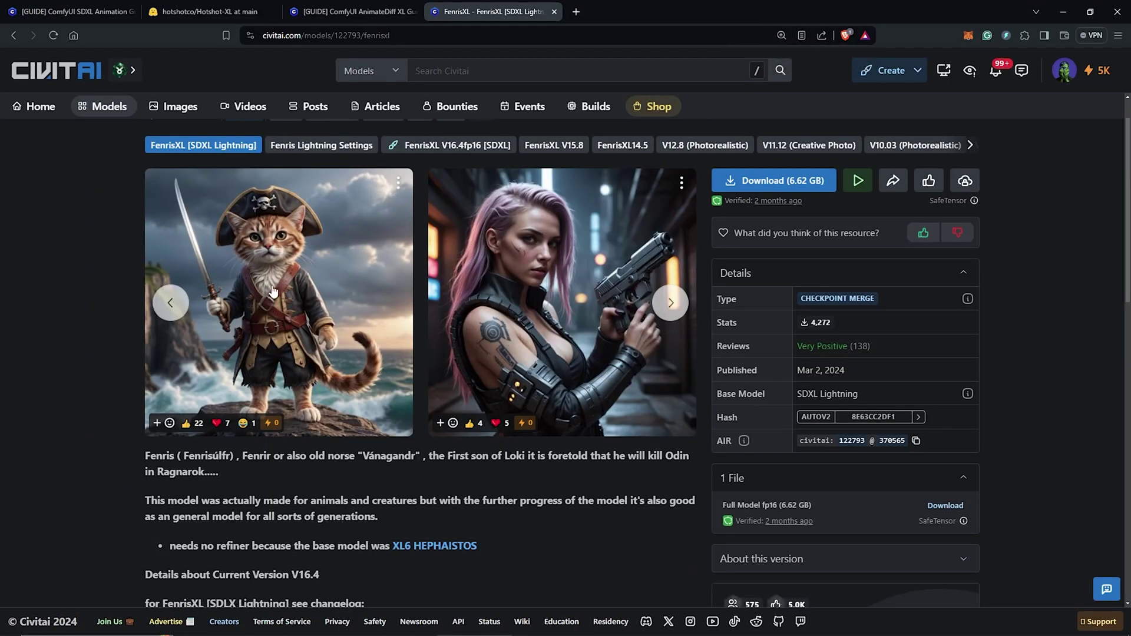
scroll(273, 292, up, 1)
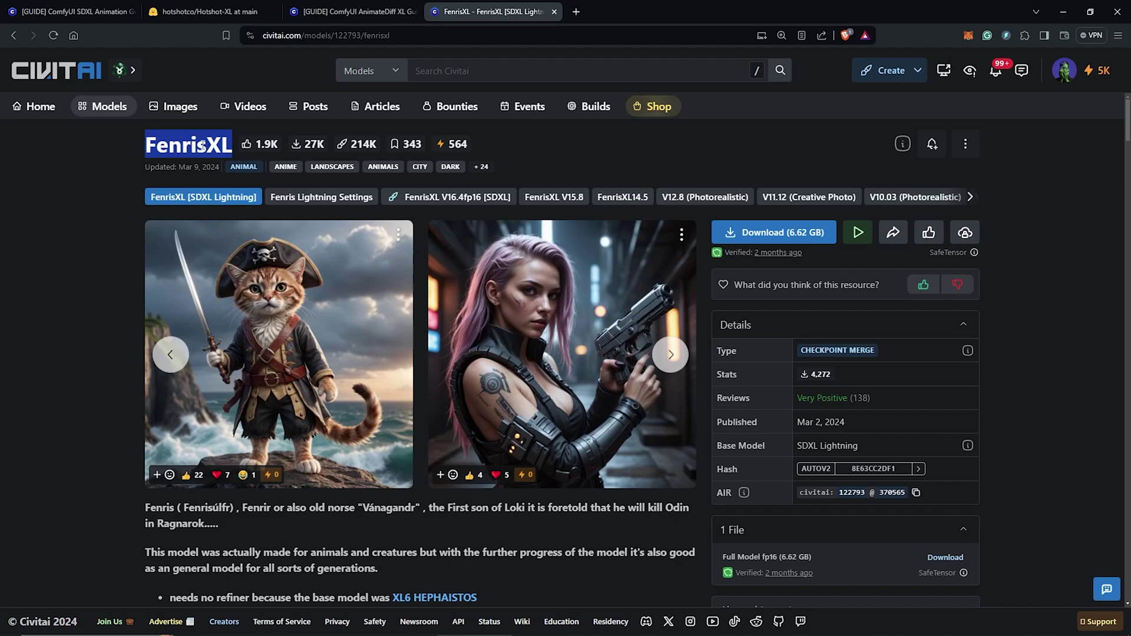
click(469, 200)
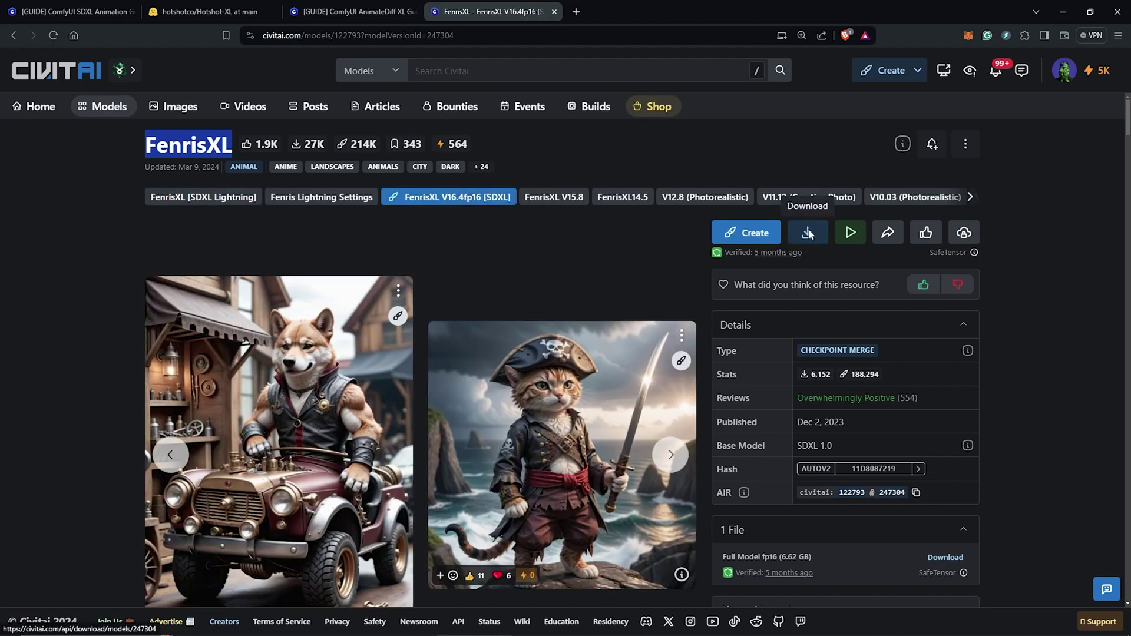
click(809, 233)
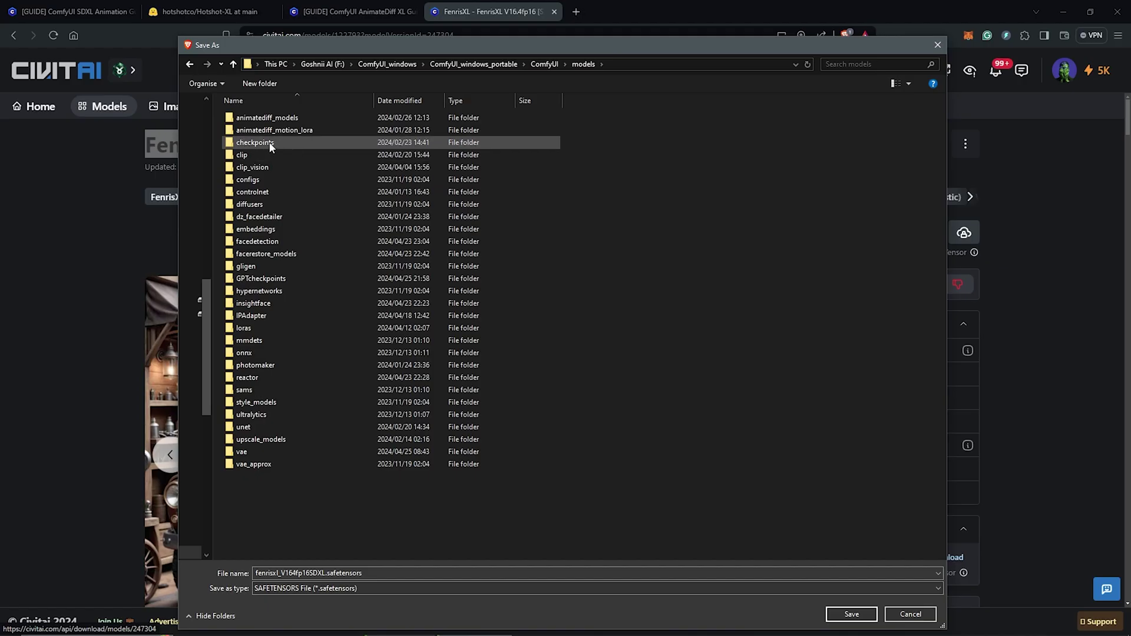
double_click(255, 142)
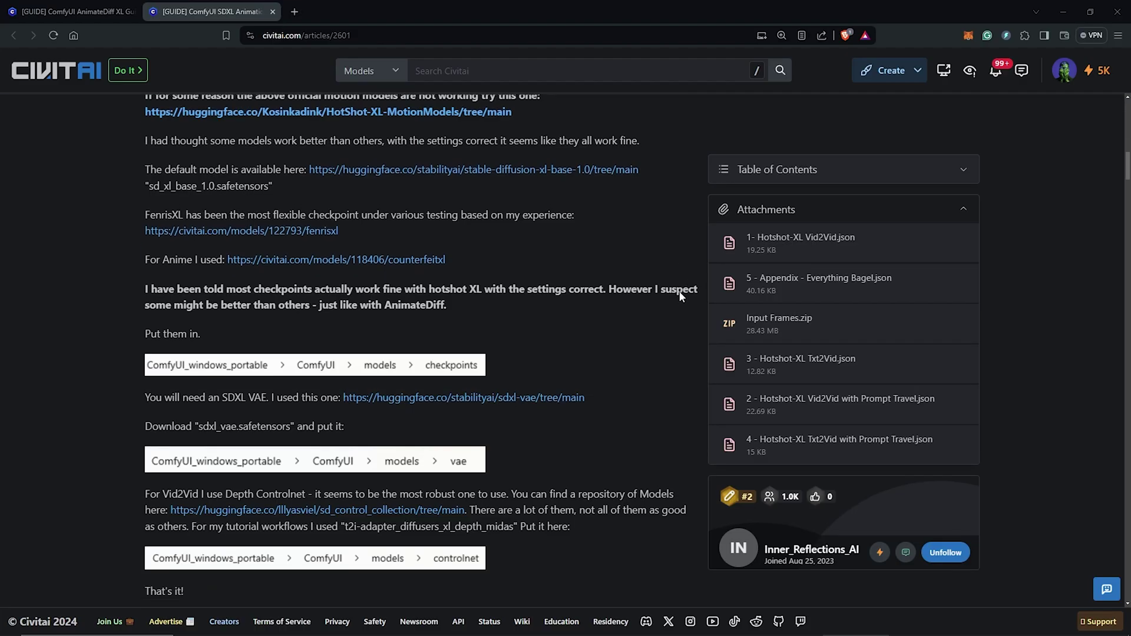
scroll(679, 293, down, 2)
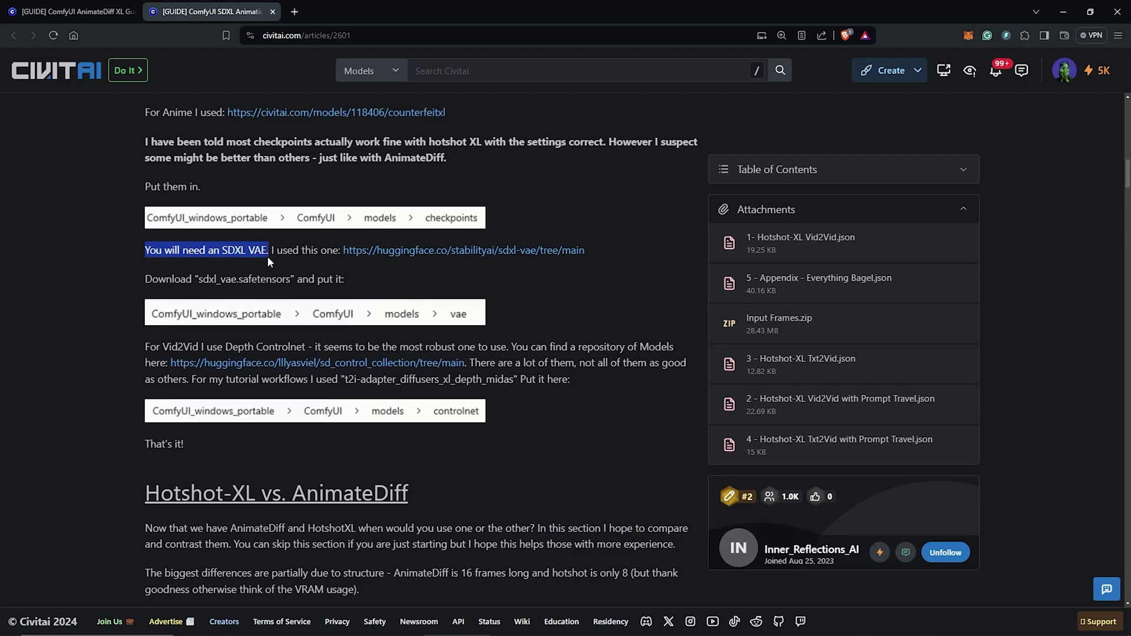
- Confirm sdxl_vae.safetensors is in ComfyUI's models\vae folder, then return to the Civitai guide
click(267, 263)
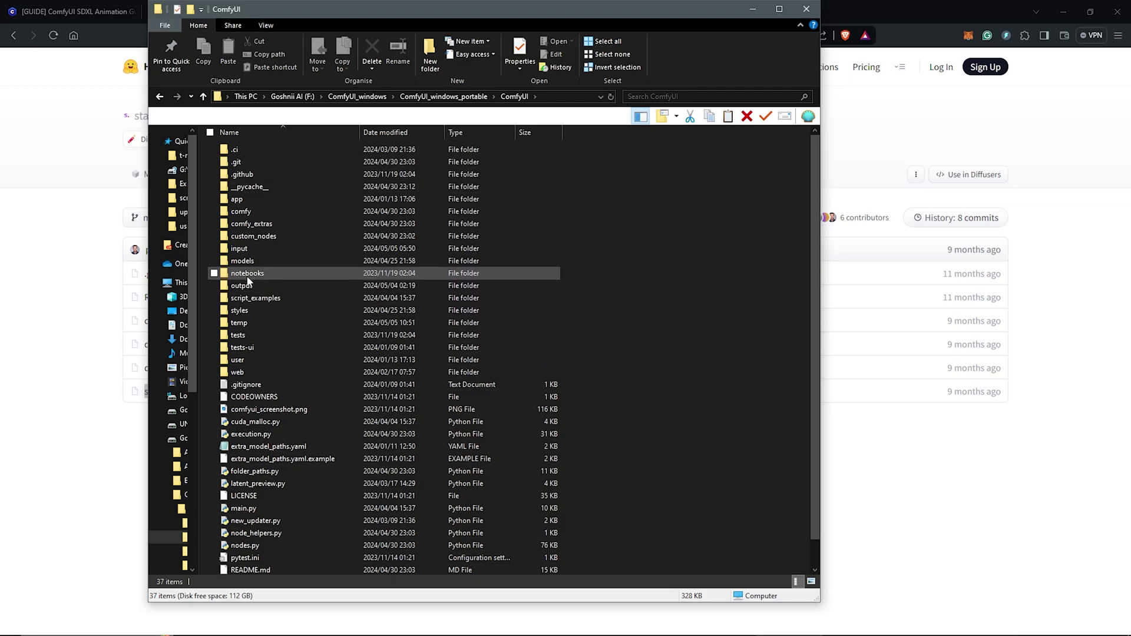
double_click(250, 273)
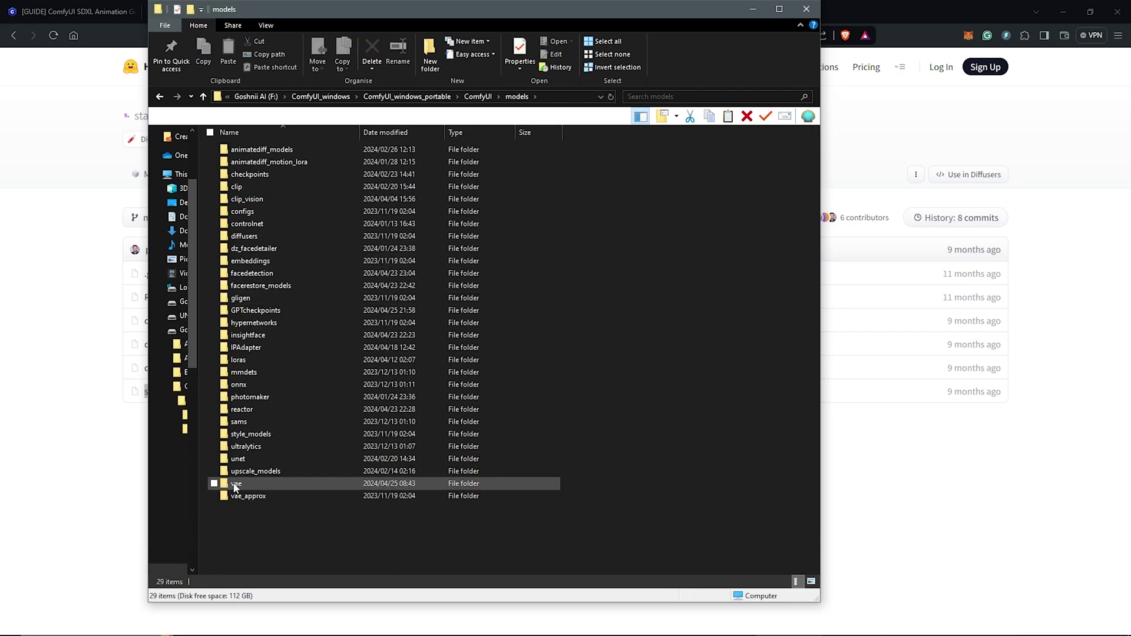
click(235, 486)
double_click(236, 484)
click(251, 162)
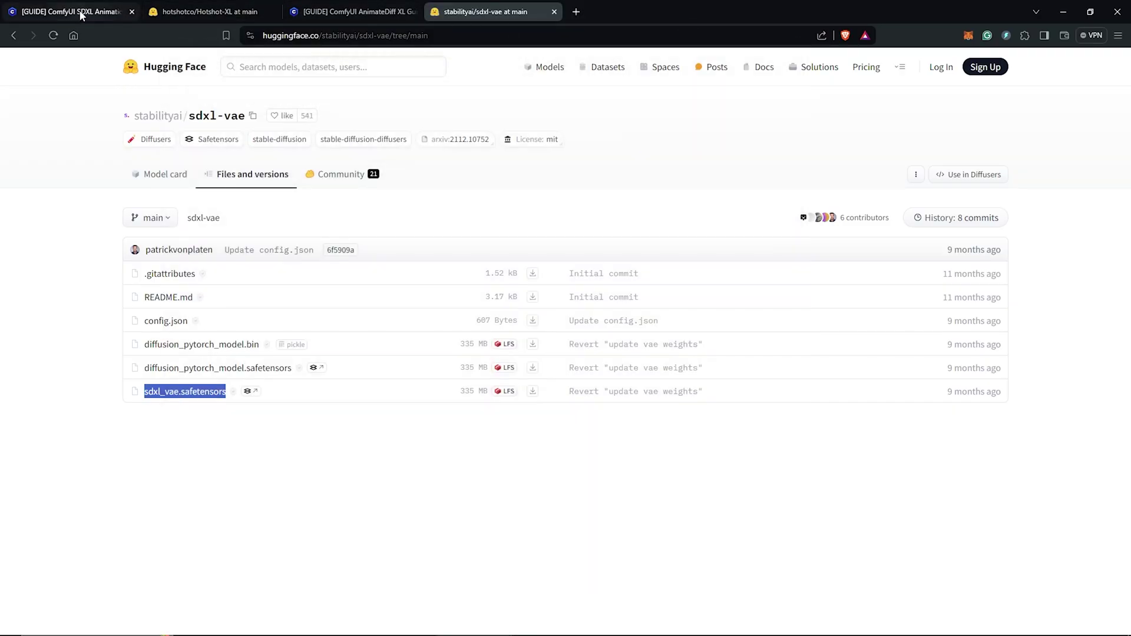
click(82, 15)
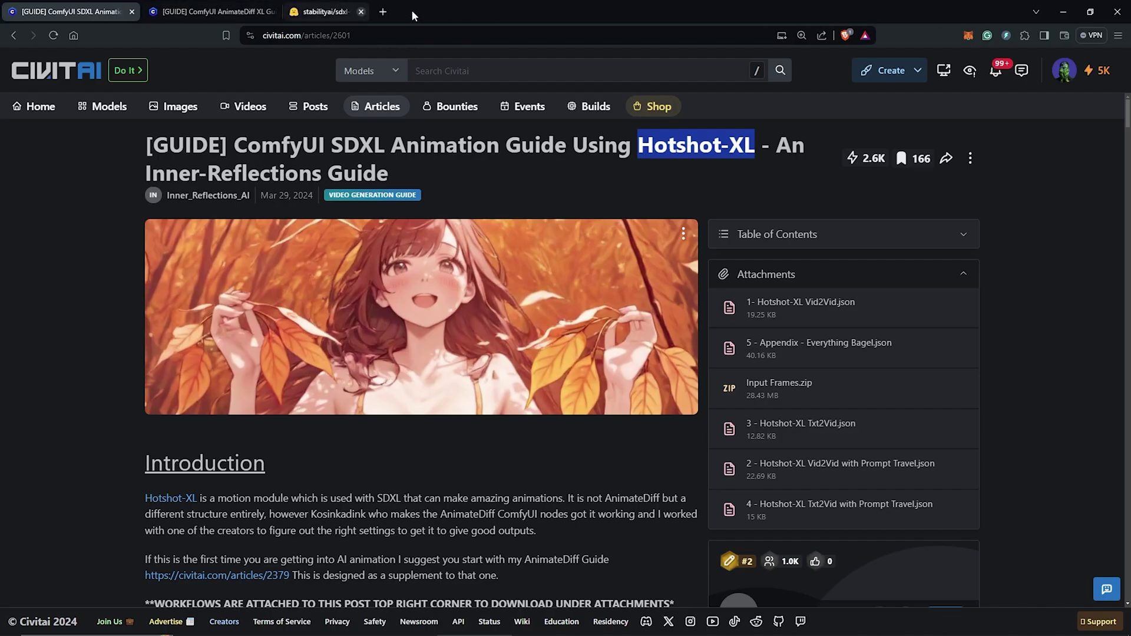
- Switch to the AnimateDiff XL guide and scroll to its Installing the Dependencies section
click(210, 12)
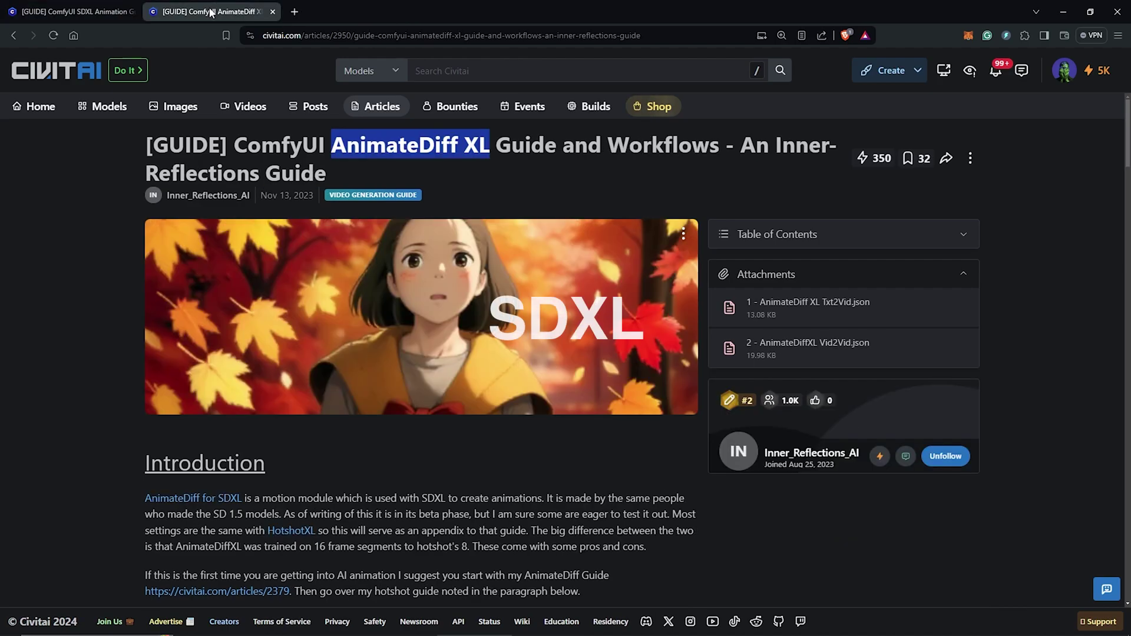
scroll(487, 186, down, 5)
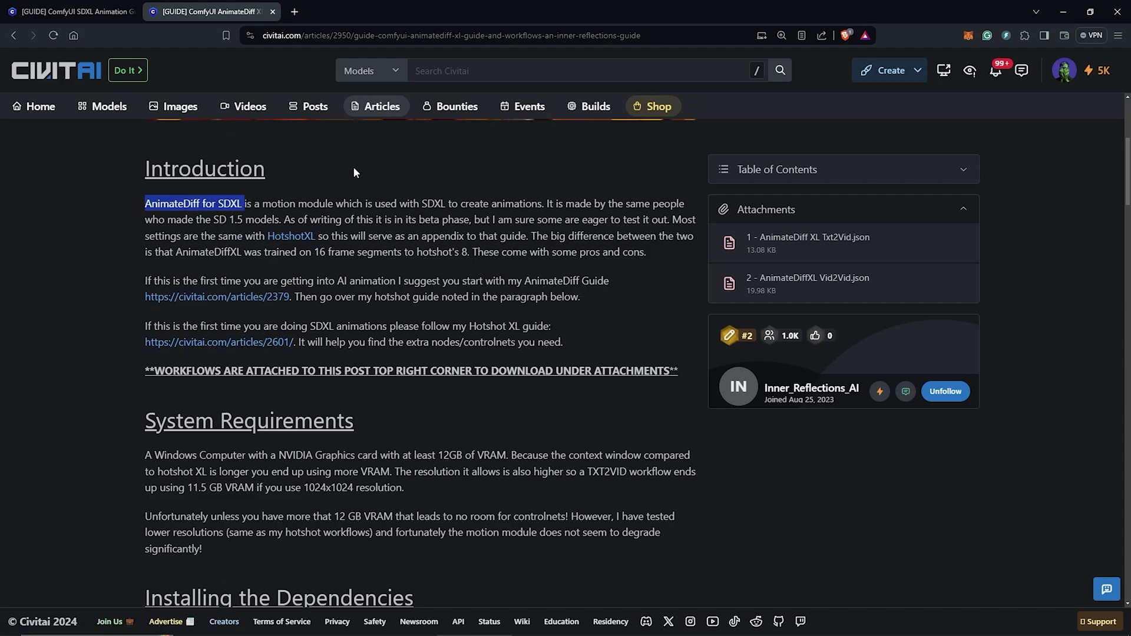
scroll(367, 226, down, 7)
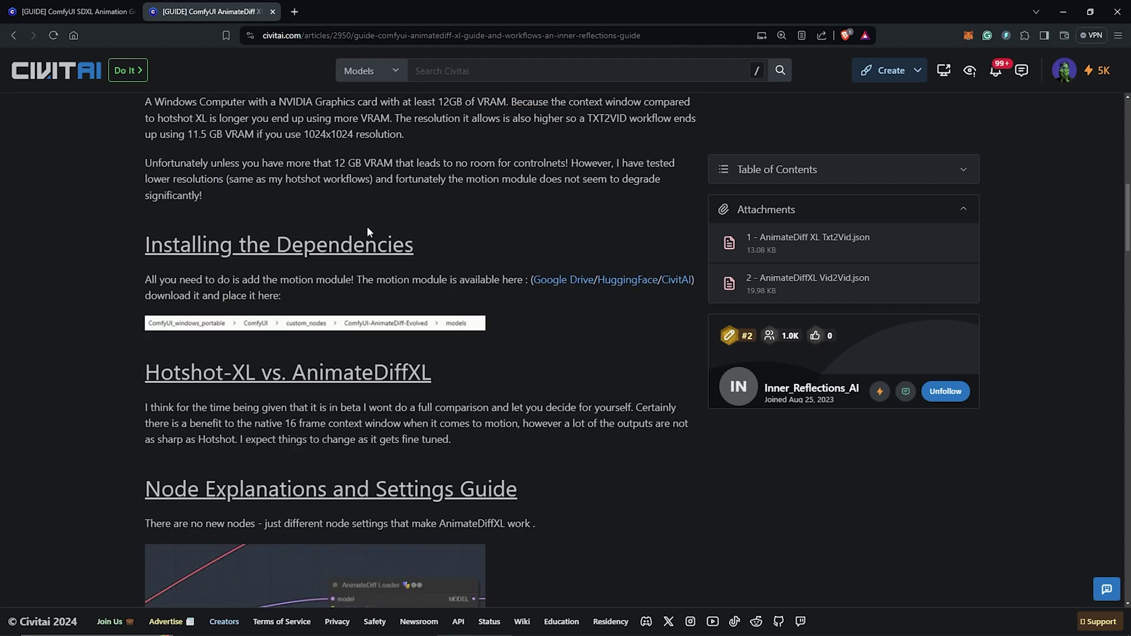
drag(145, 221, 346, 221)
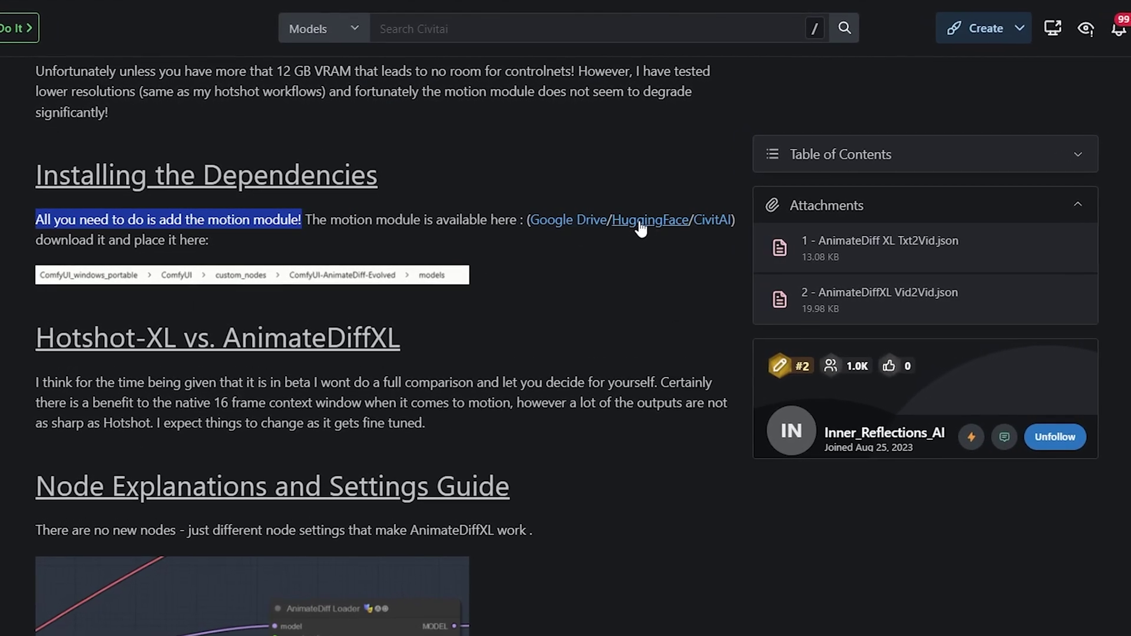
- Download mm_sdxl_v10_beta.ckpt from Hugging Face into ComfyUI-AnimateDiff-Evolved\models
click(641, 226)
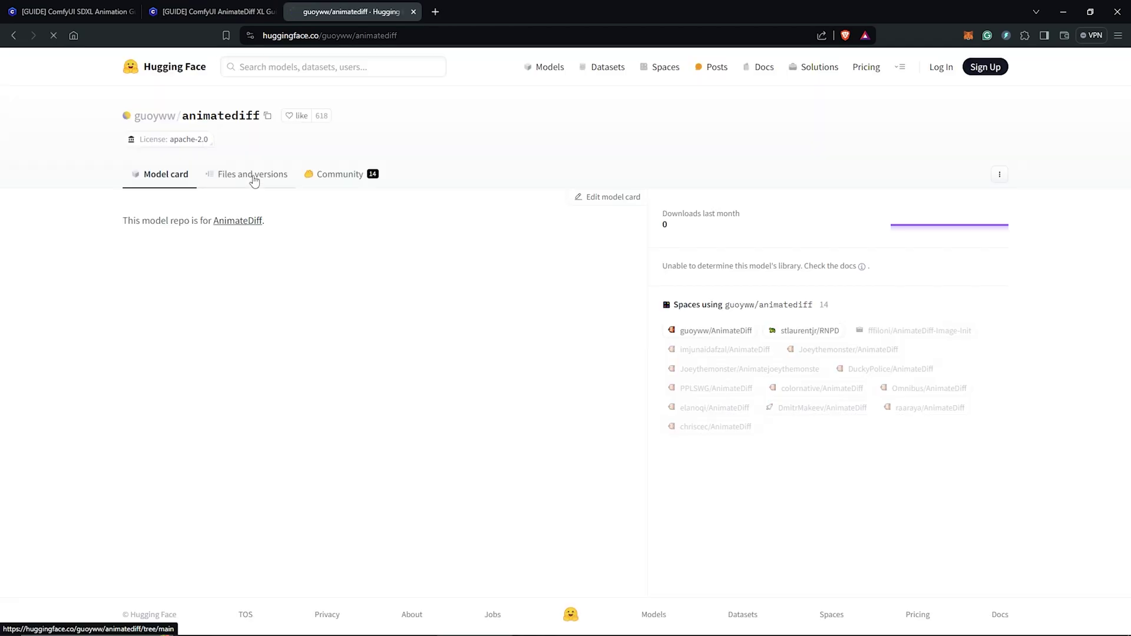
click(255, 180)
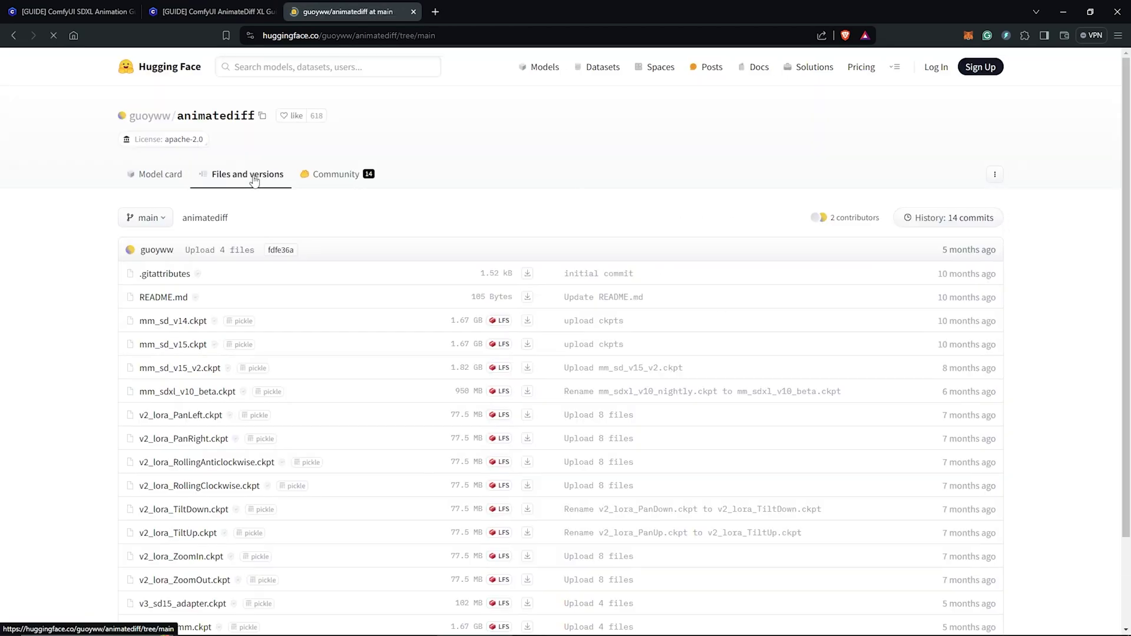
scroll(197, 340, down, 1)
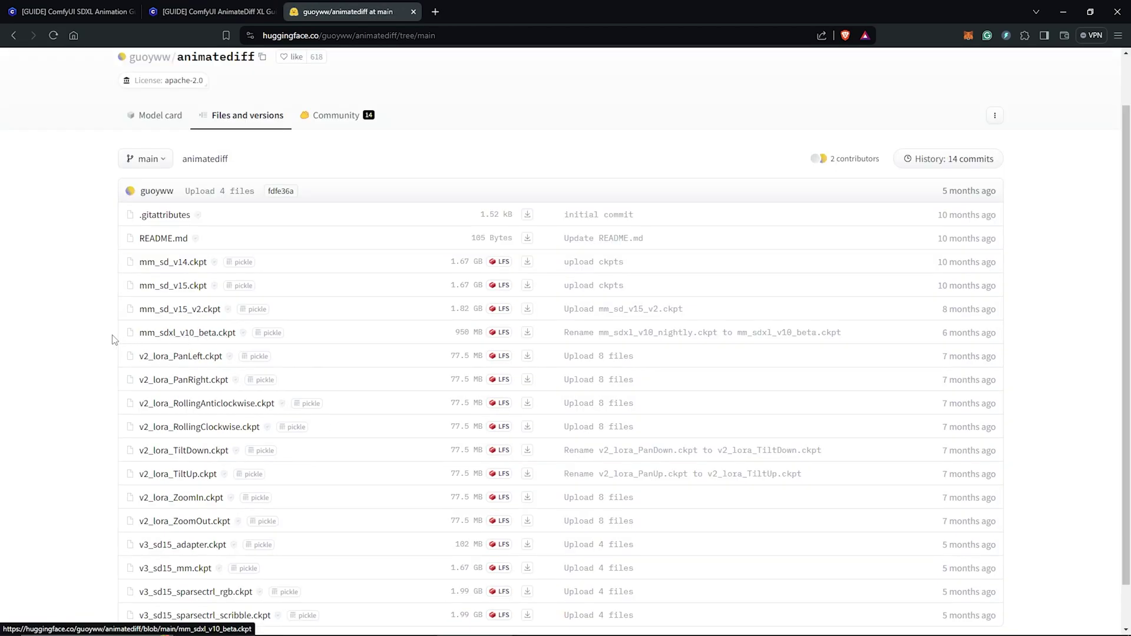
drag(113, 340, 237, 333)
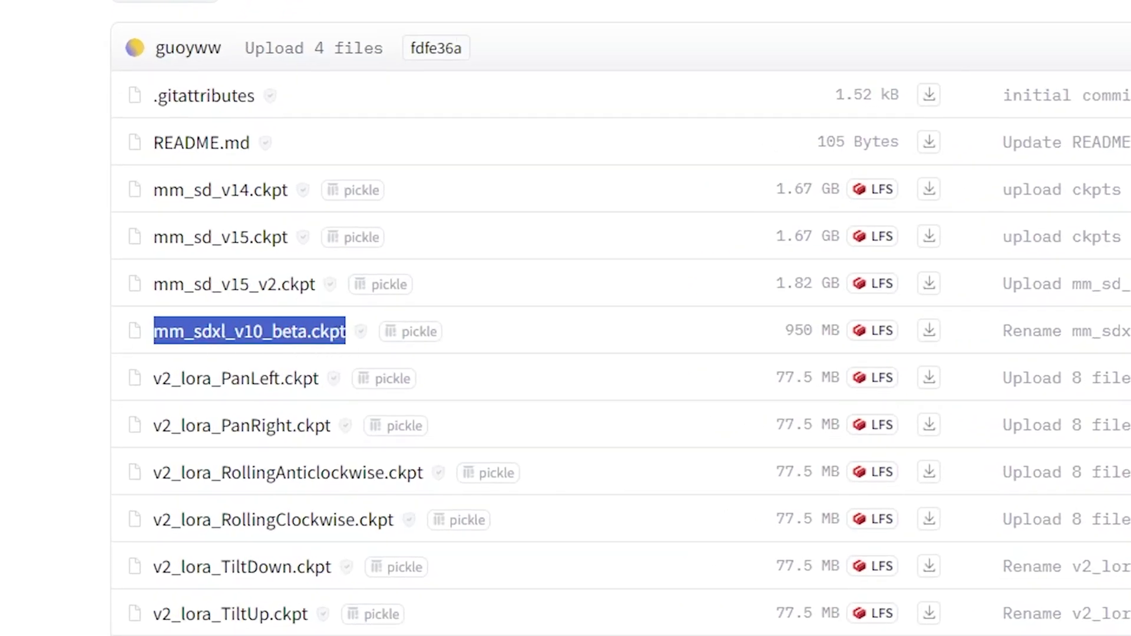
click(930, 283)
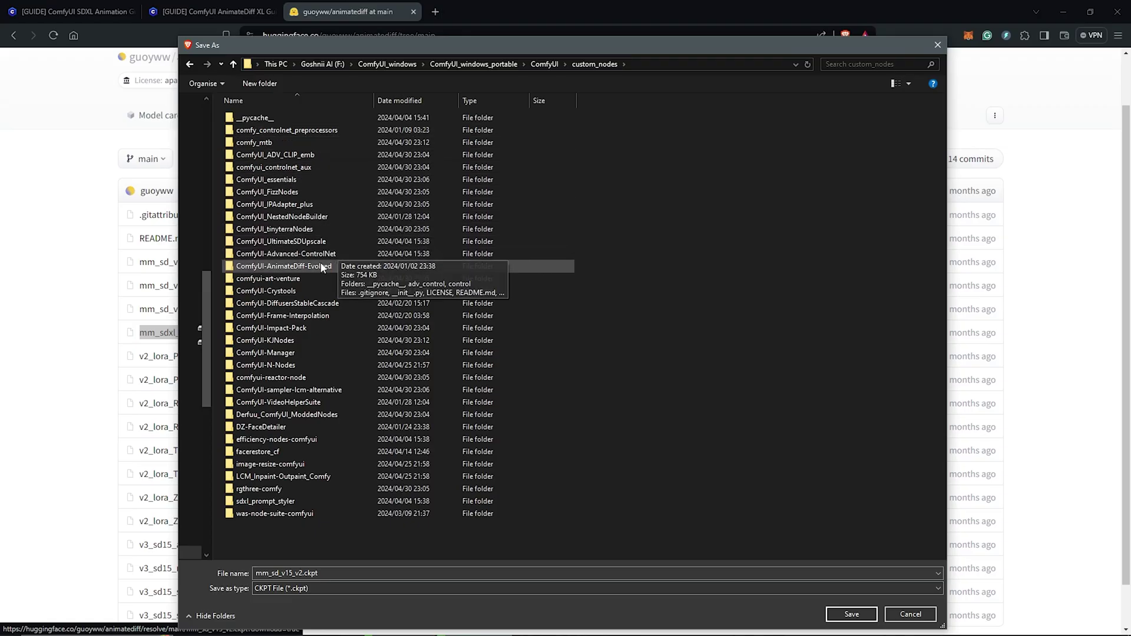
double_click(321, 267)
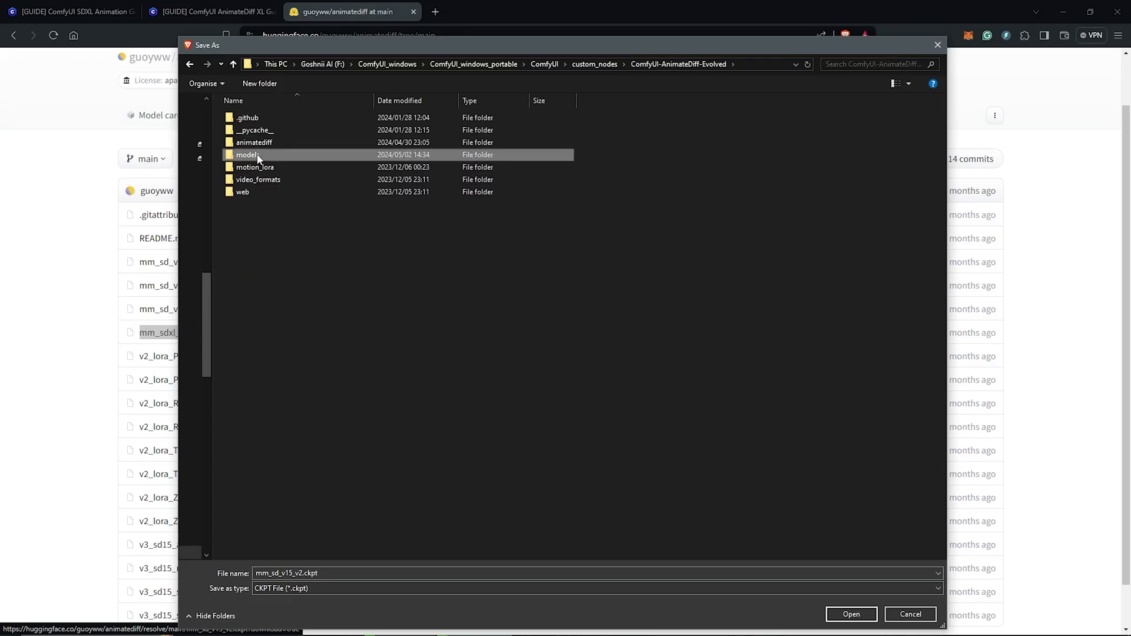
double_click(257, 155)
click(266, 169)
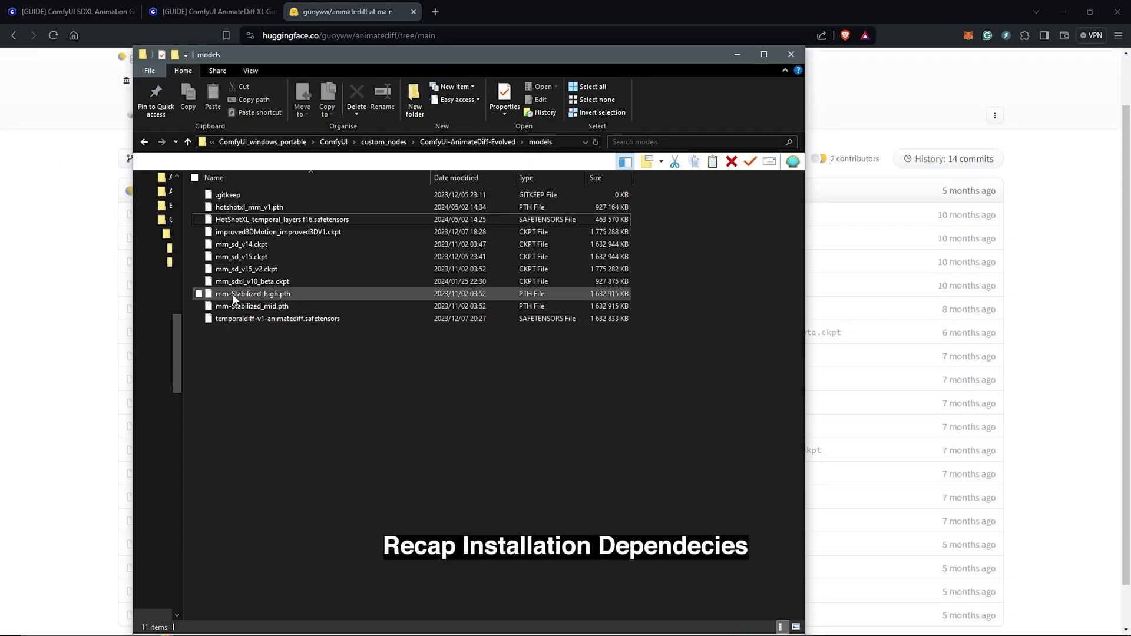
- Check the downloaded mm_sdxl_v10_beta.ckpt and FenrisXL checkpoint, then load 3 - Hotshot-XL Txt2Vid.json
click(286, 367)
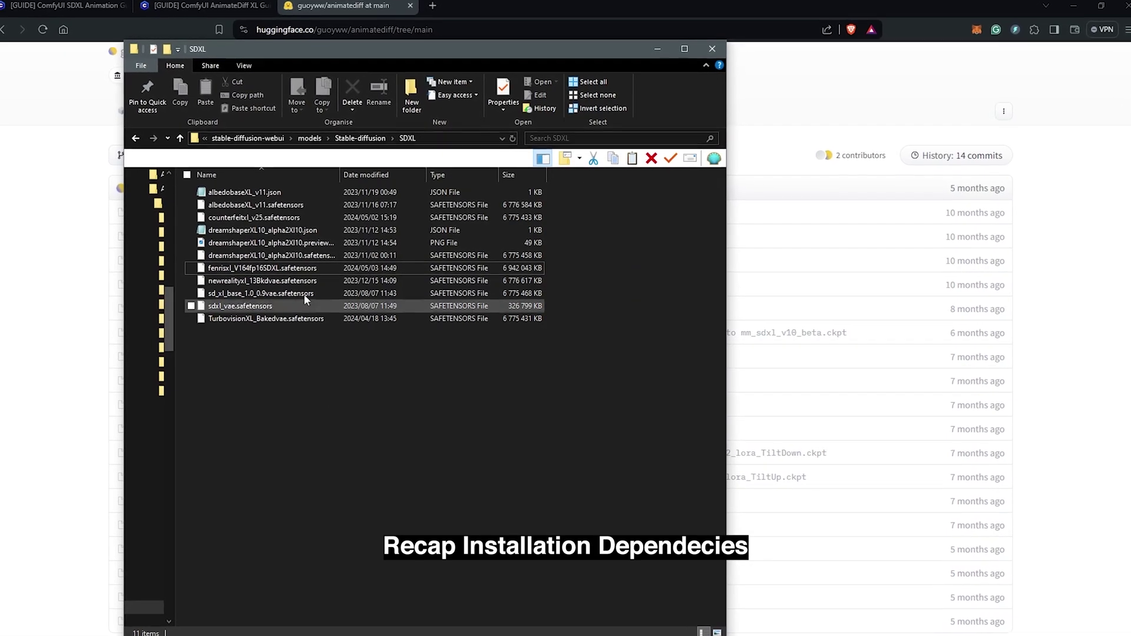
click(294, 265)
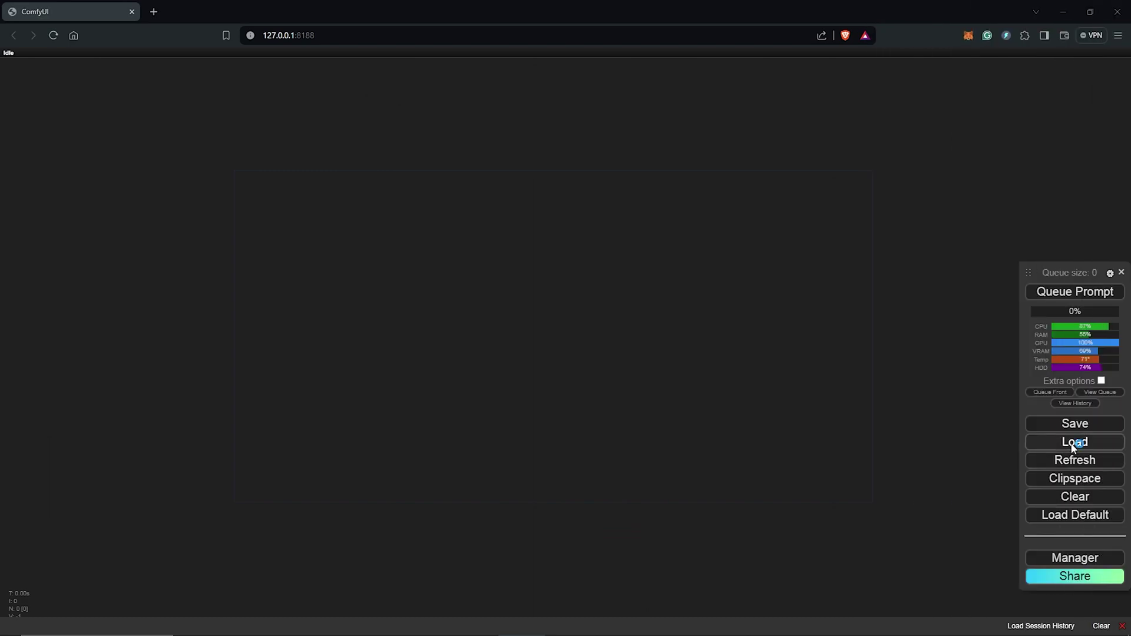
click(1073, 445)
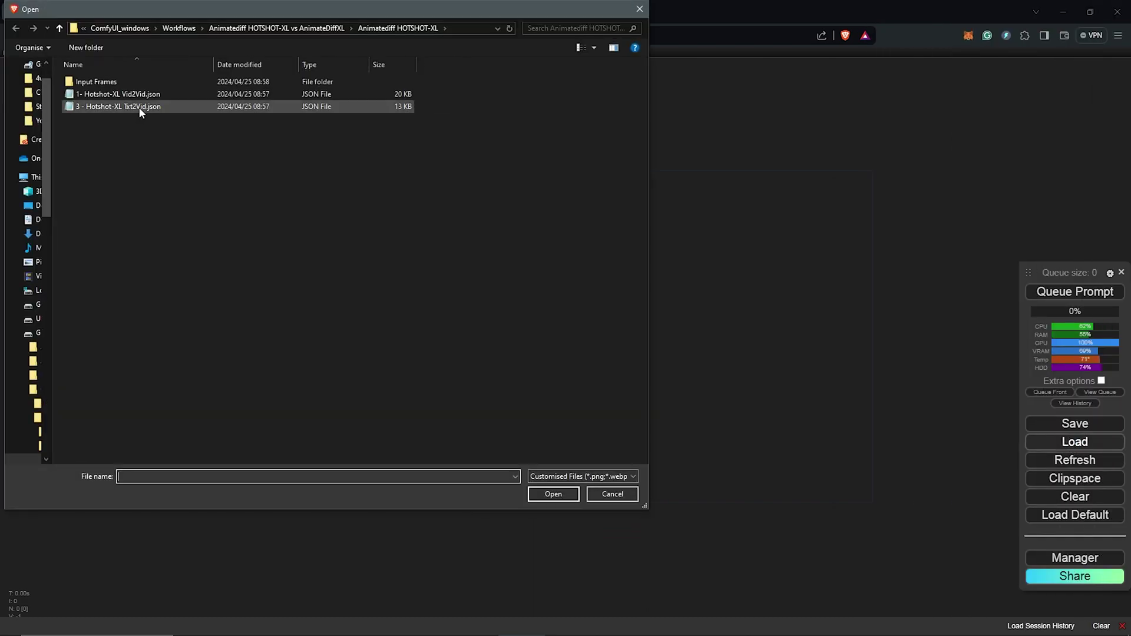
click(554, 495)
drag(735, 413, 732, 417)
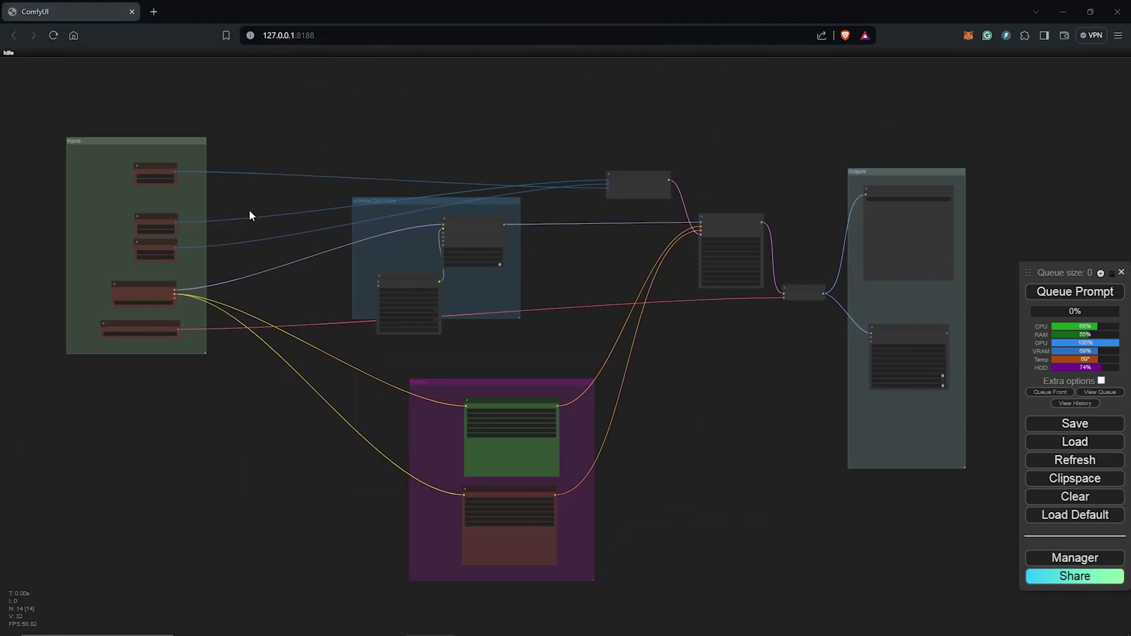
scroll(449, 196, up, 10)
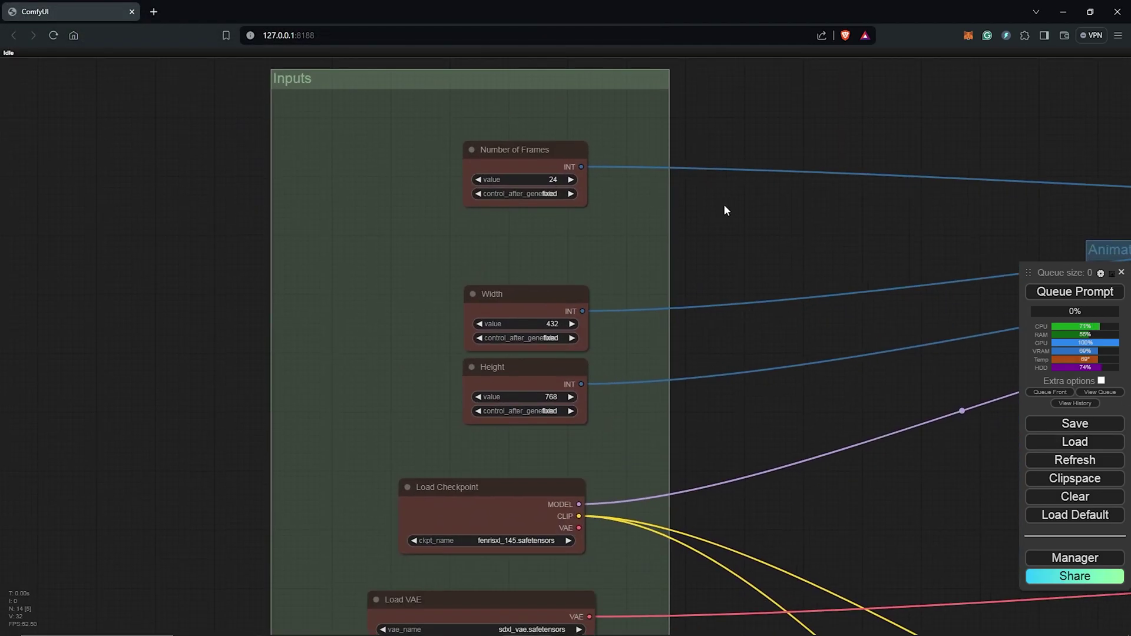
scroll(736, 200, down, 1)
scroll(673, 232, up, 14)
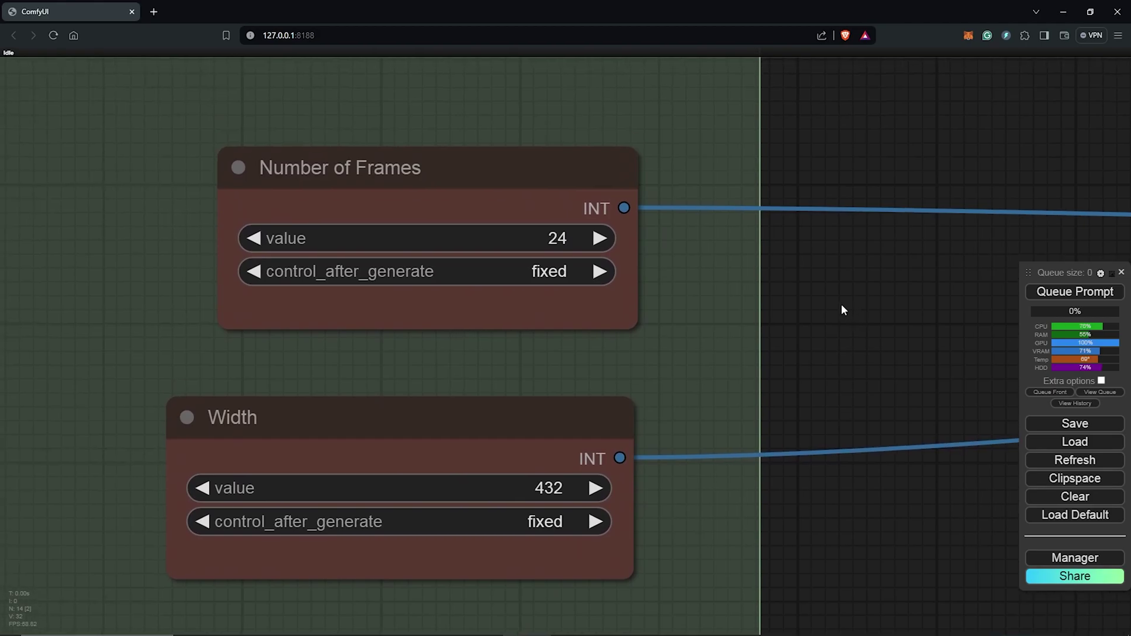
drag(533, 162, 528, 132)
scroll(681, 276, down, 2)
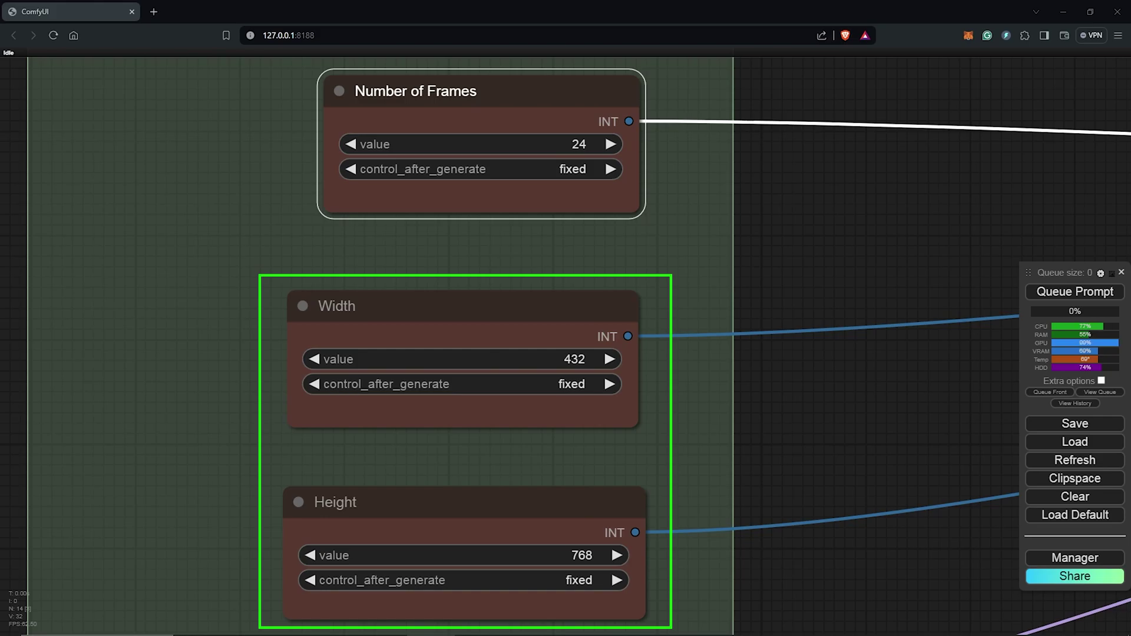
scroll(801, 475, down, 3)
drag(801, 475, 792, 259)
scroll(726, 468, up, 2)
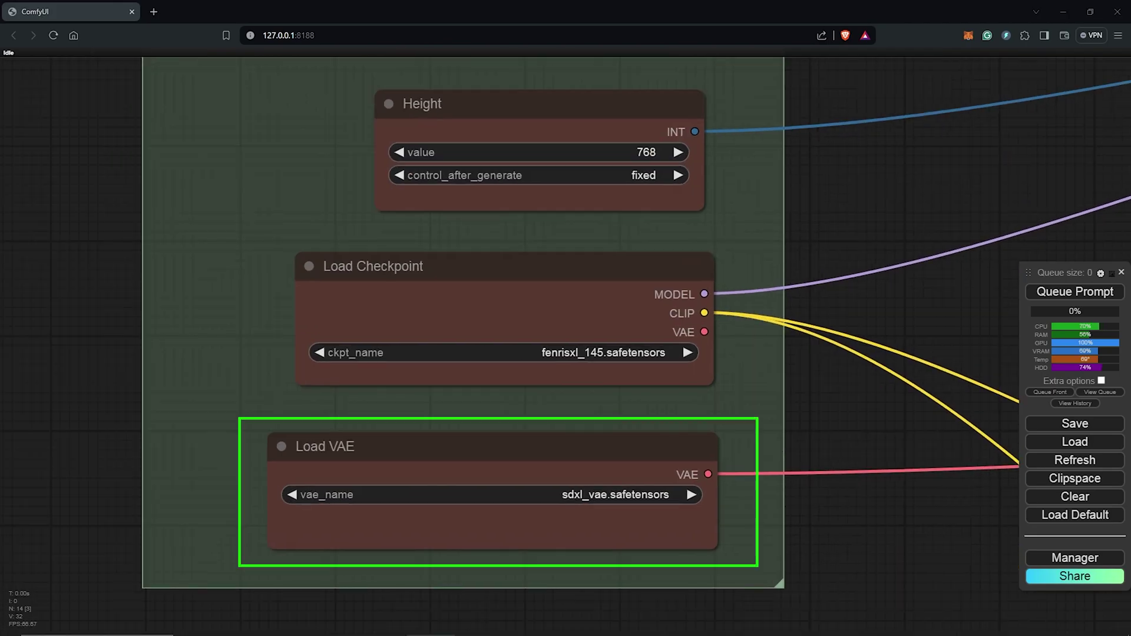
scroll(871, 306, down, 5)
drag(871, 305, 538, 37)
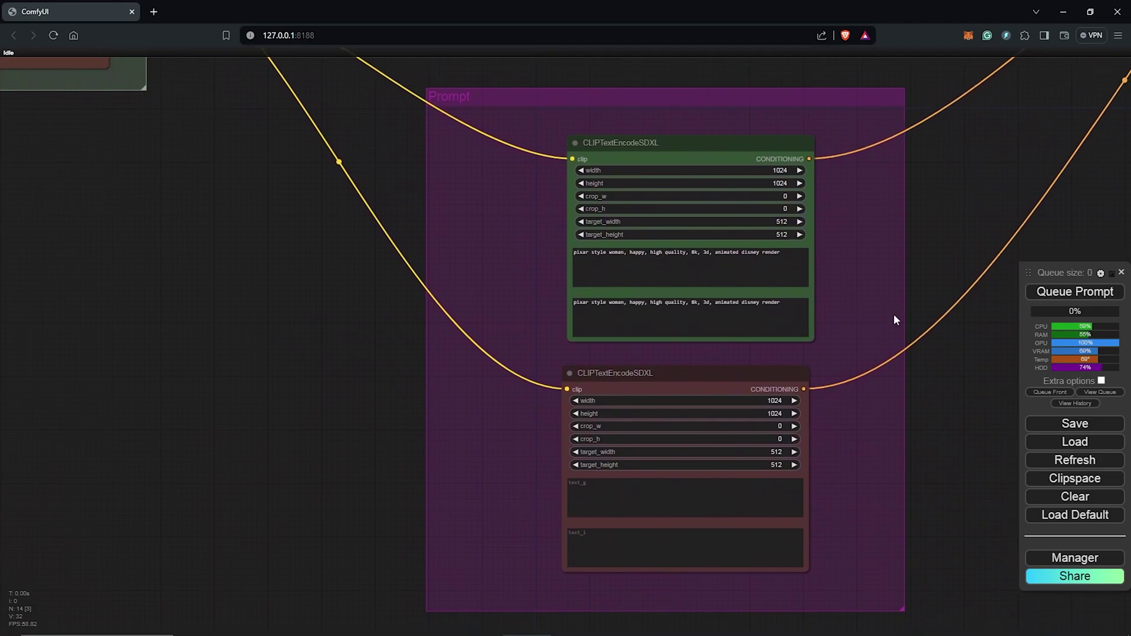
right_click(274, 187)
click(286, 185)
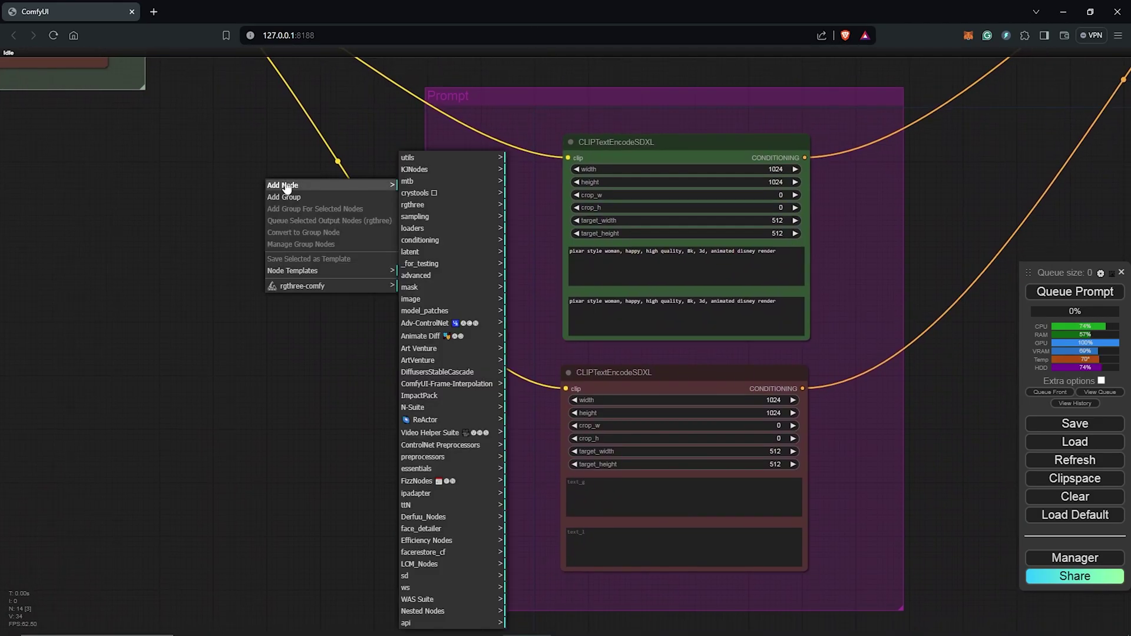
click(436, 275)
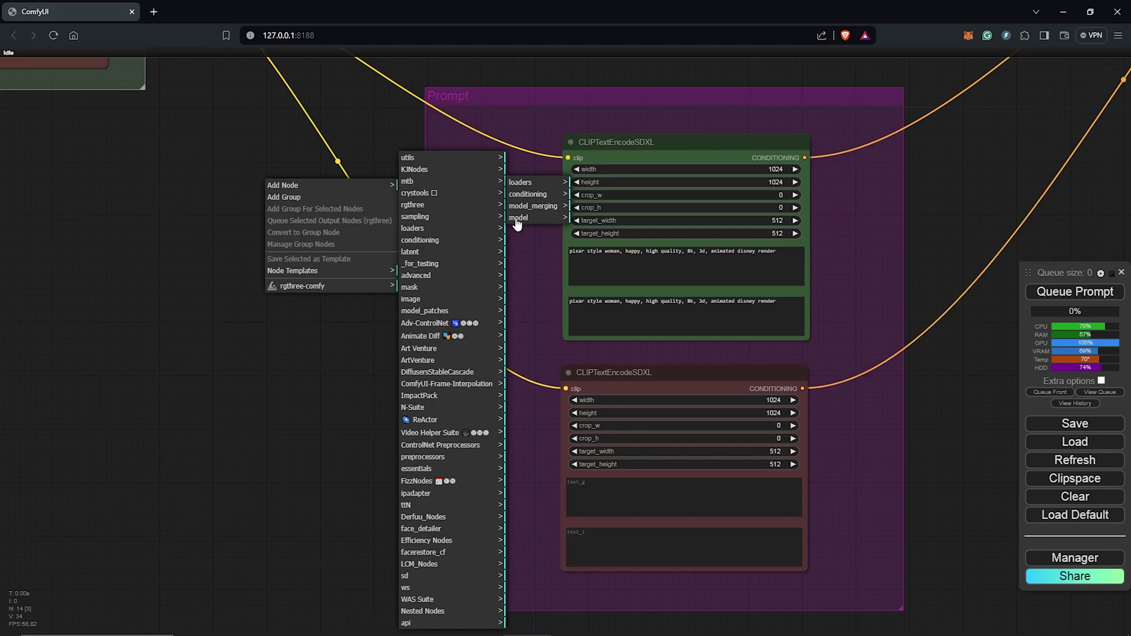
click(531, 199)
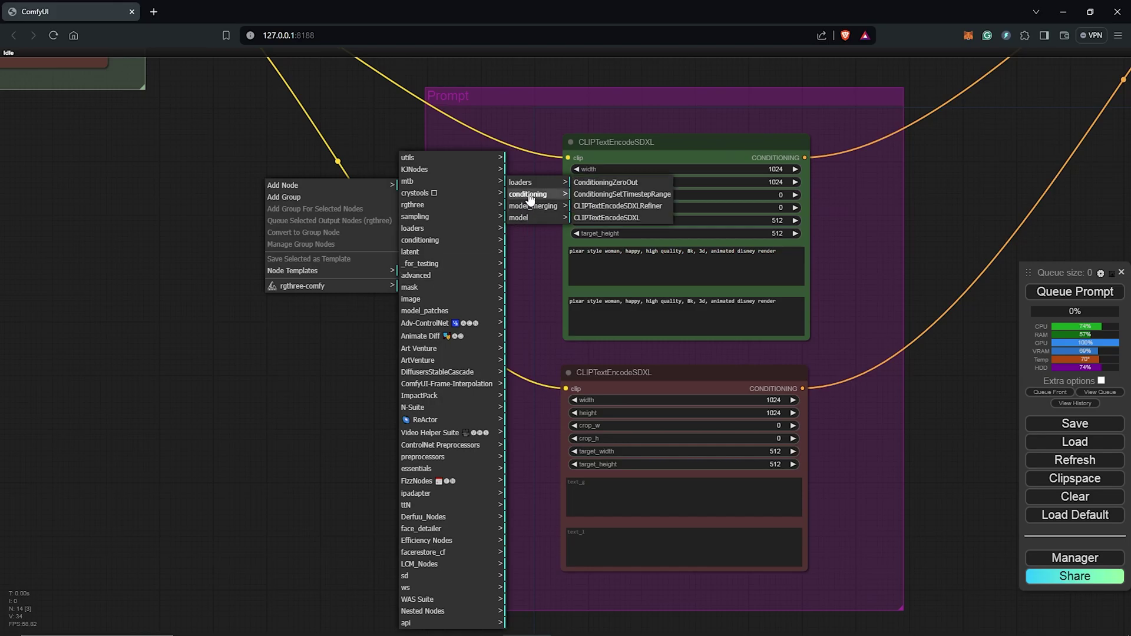
click(617, 218)
drag(408, 175, 386, 157)
scroll(636, 154, up, 5)
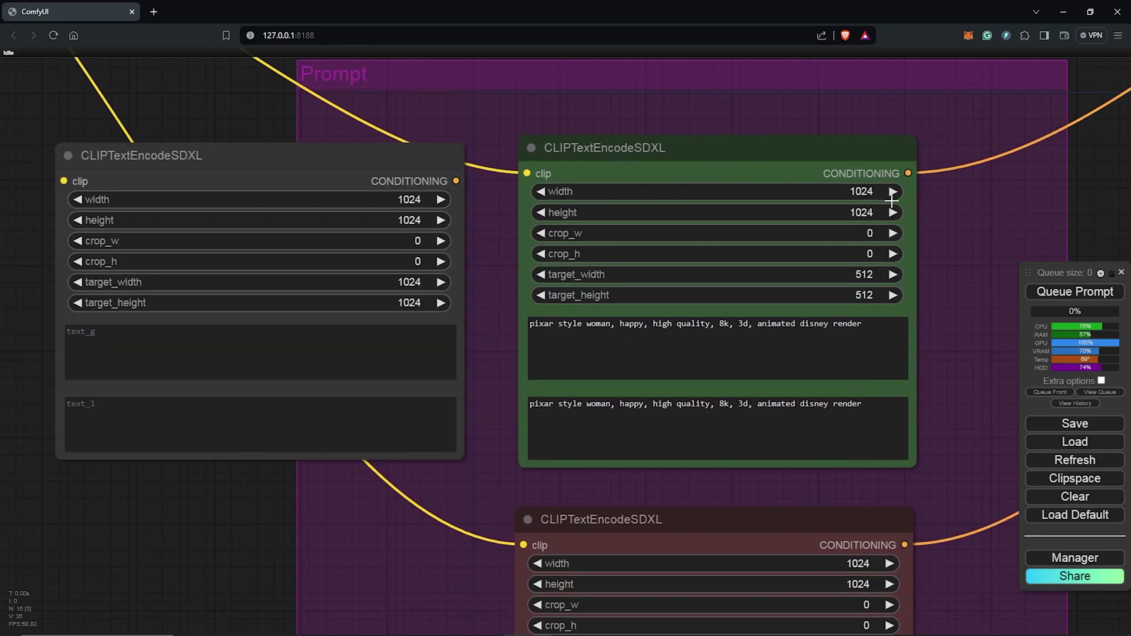
click(861, 191)
click(1079, 189)
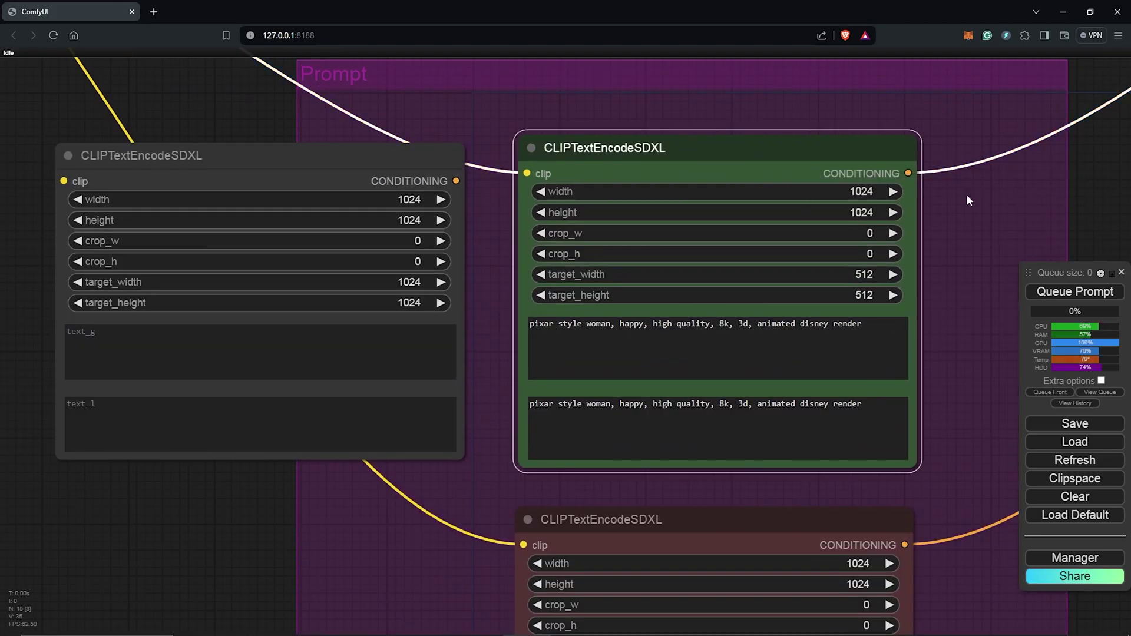
click(864, 211)
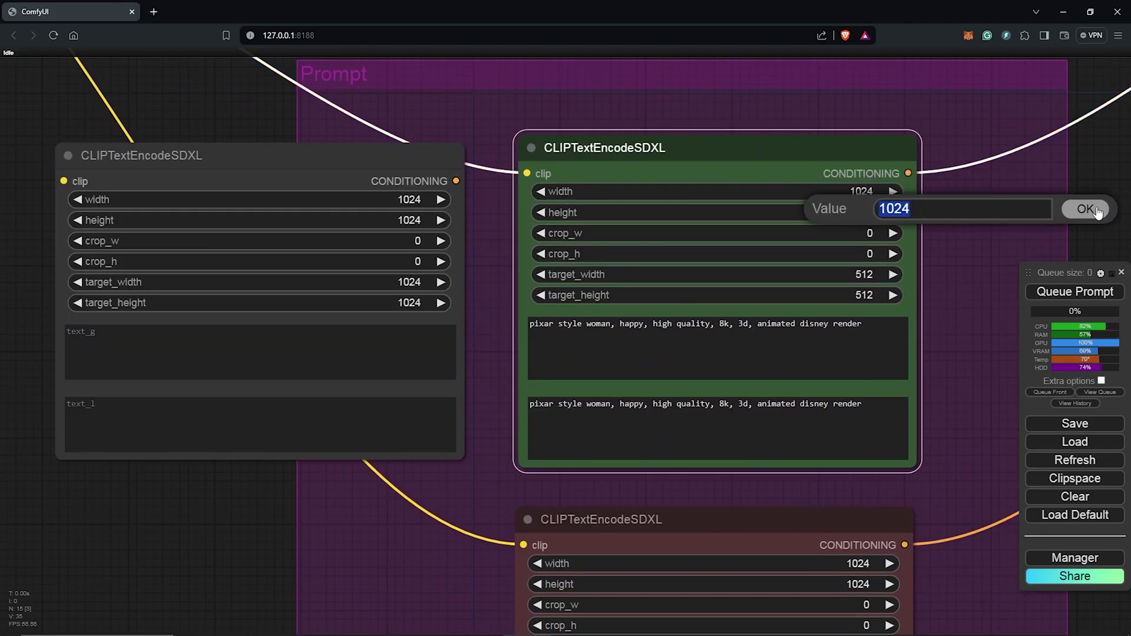
click(1085, 209)
scroll(733, 472, down, 2)
drag(843, 551, 733, 278)
click(733, 278)
click(928, 277)
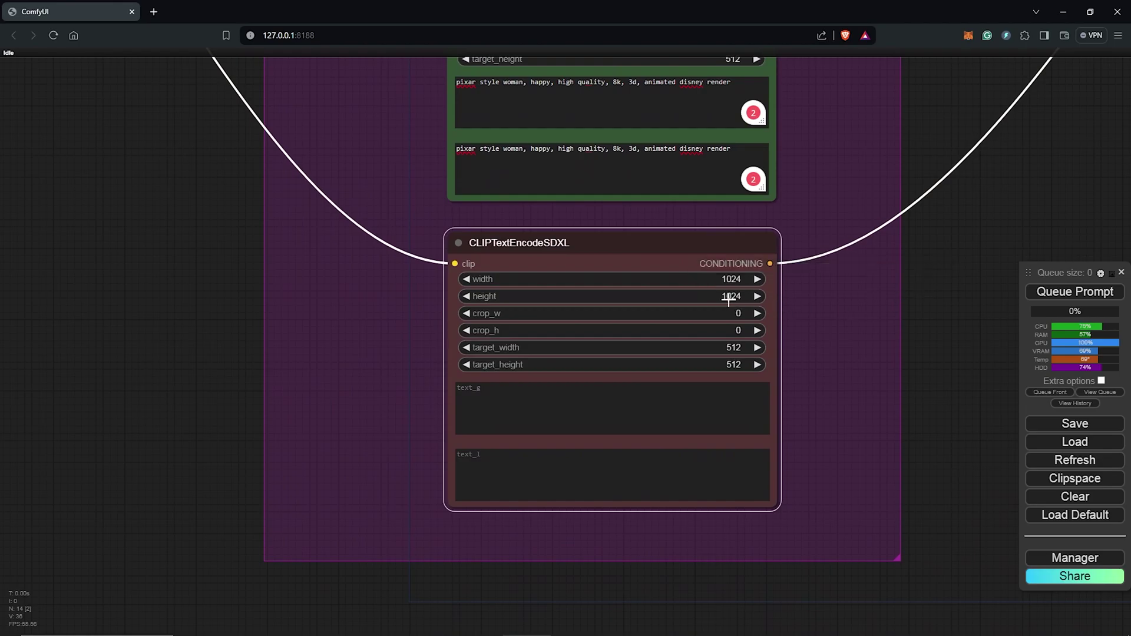
scroll(846, 404, down, 5)
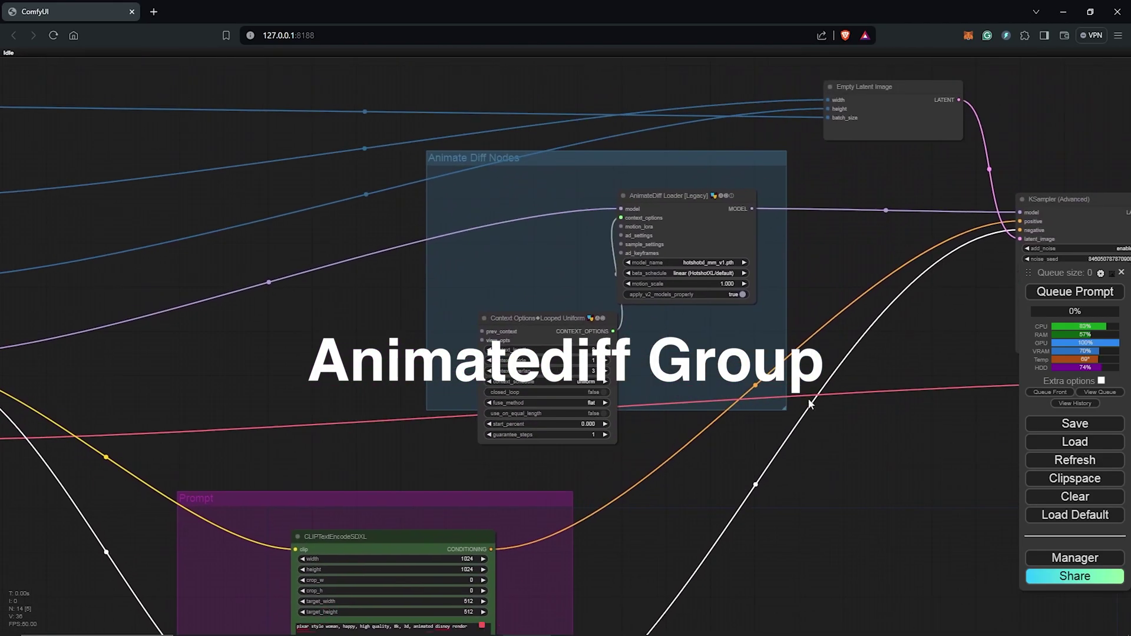
- Set AnimateDiff Loader to HotShotXL_temporal_layers.f16.safetensors, linear (HotshotXL/default), context_length 8
scroll(836, 263, up, 3)
drag(837, 263, 846, 310)
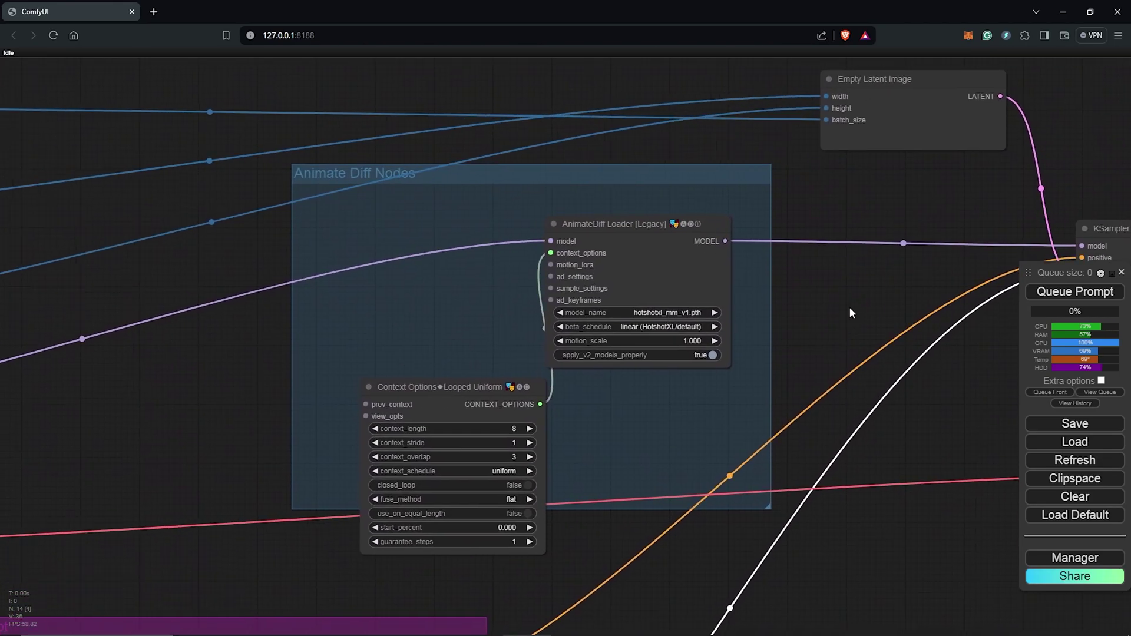
scroll(850, 305, up, 2)
click(763, 281)
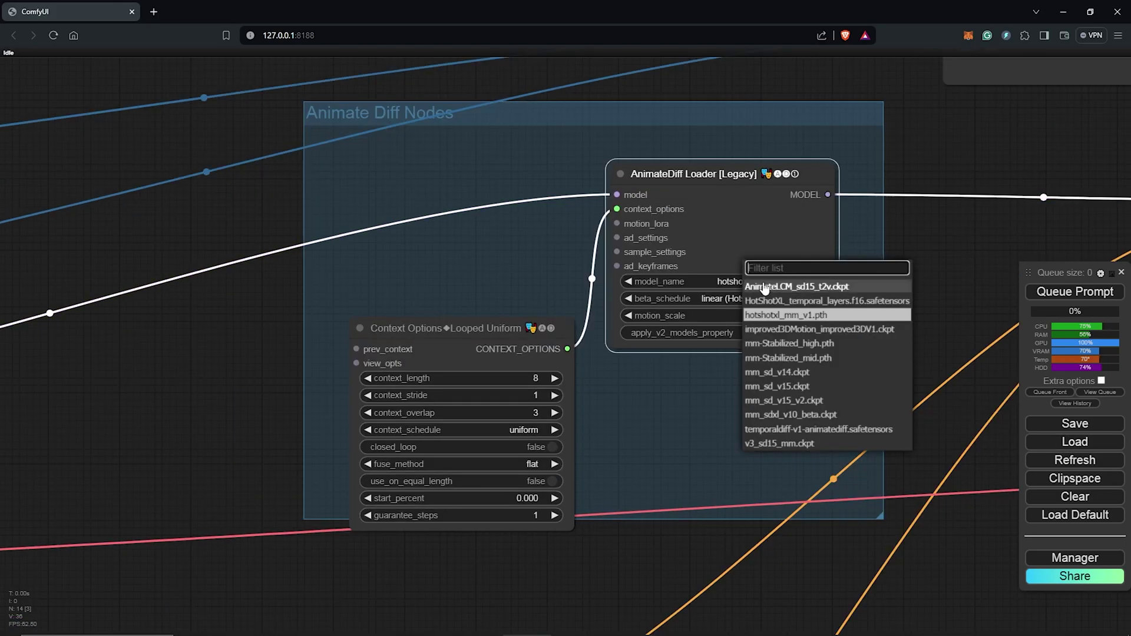
click(793, 301)
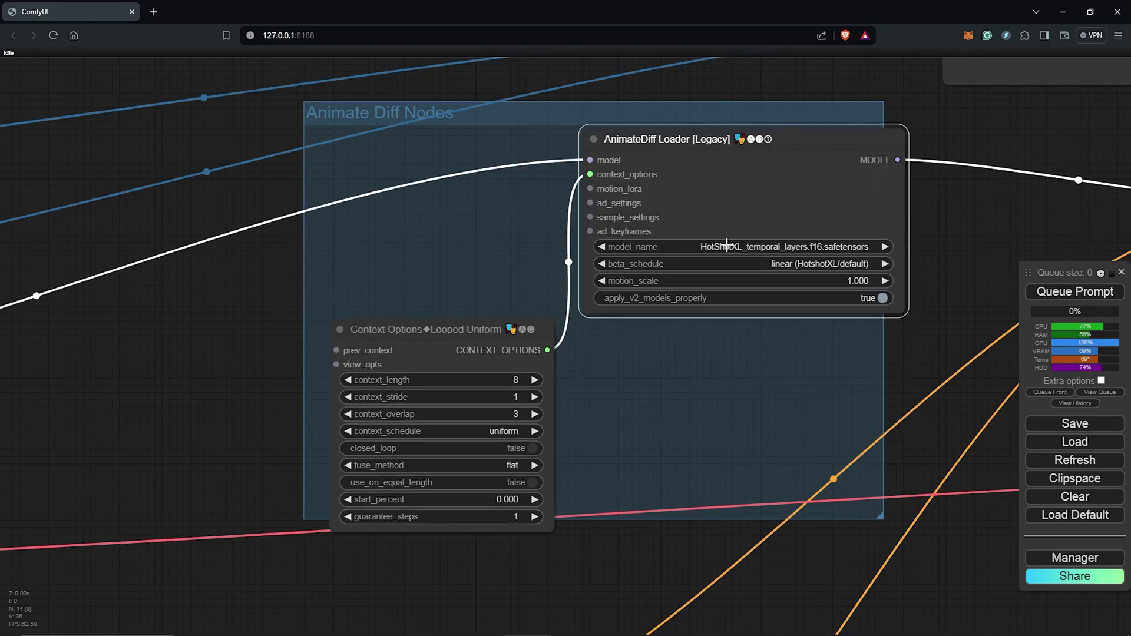
click(783, 265)
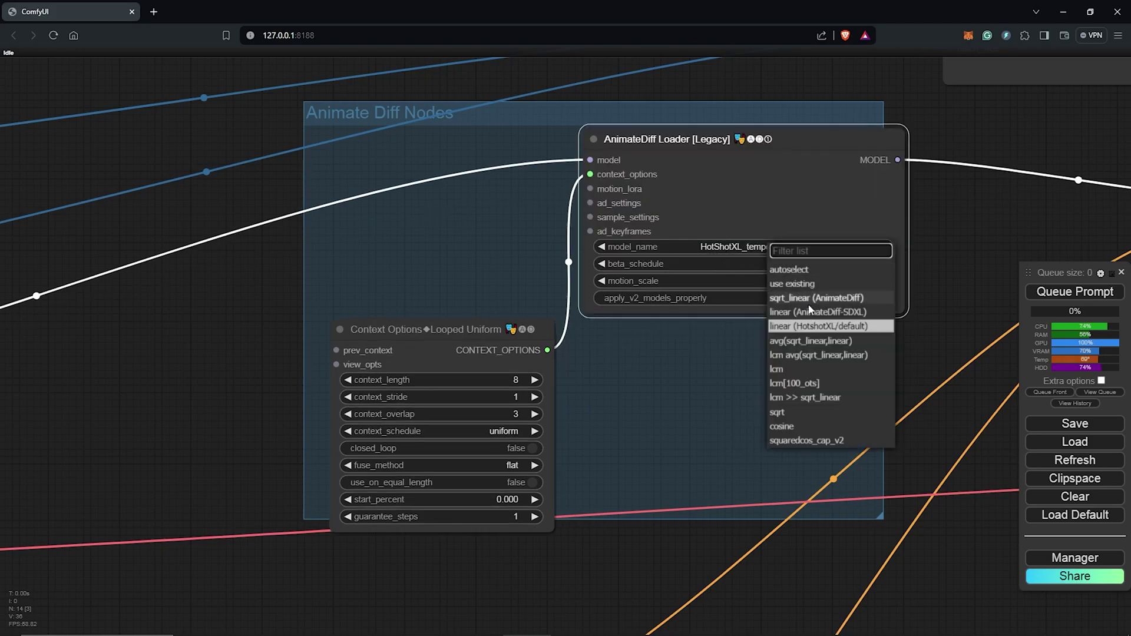
click(830, 328)
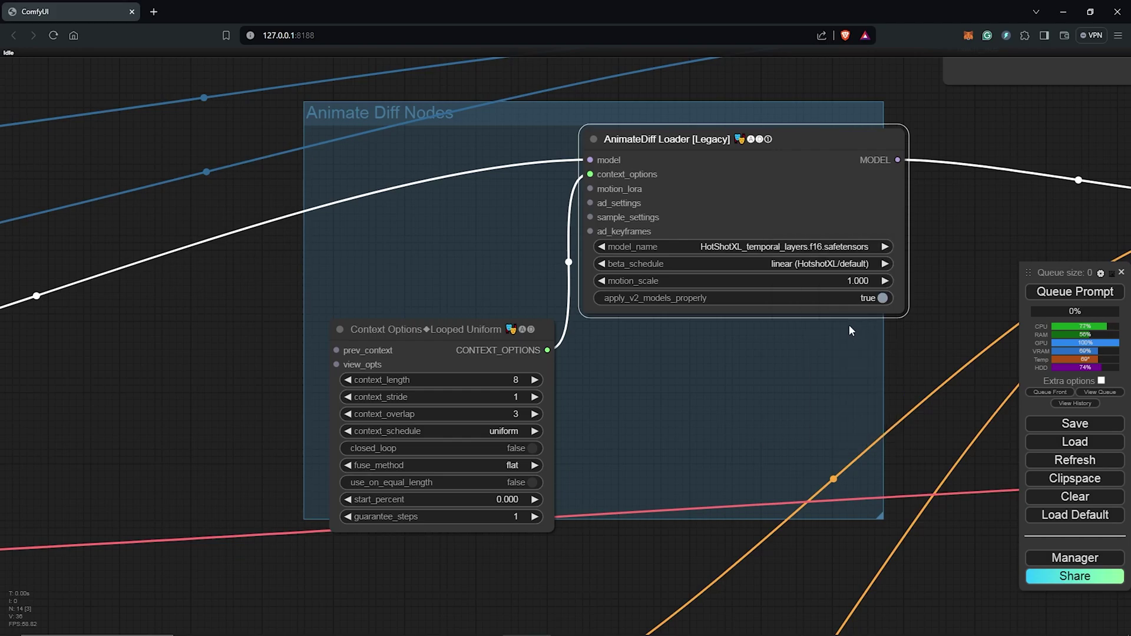
click(510, 379)
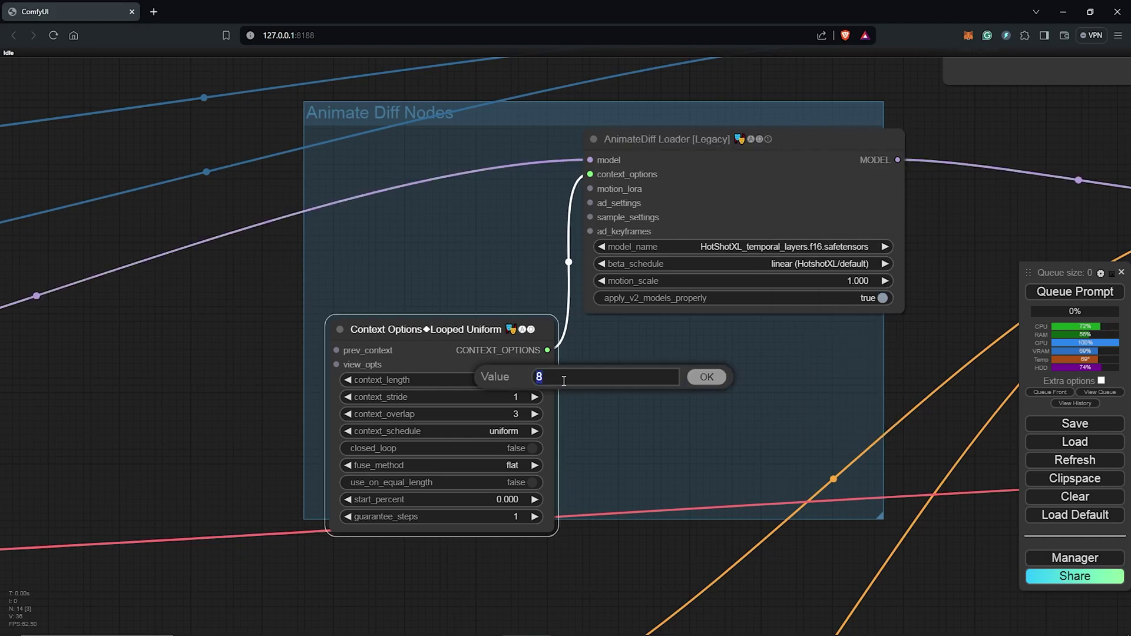
key(Return)
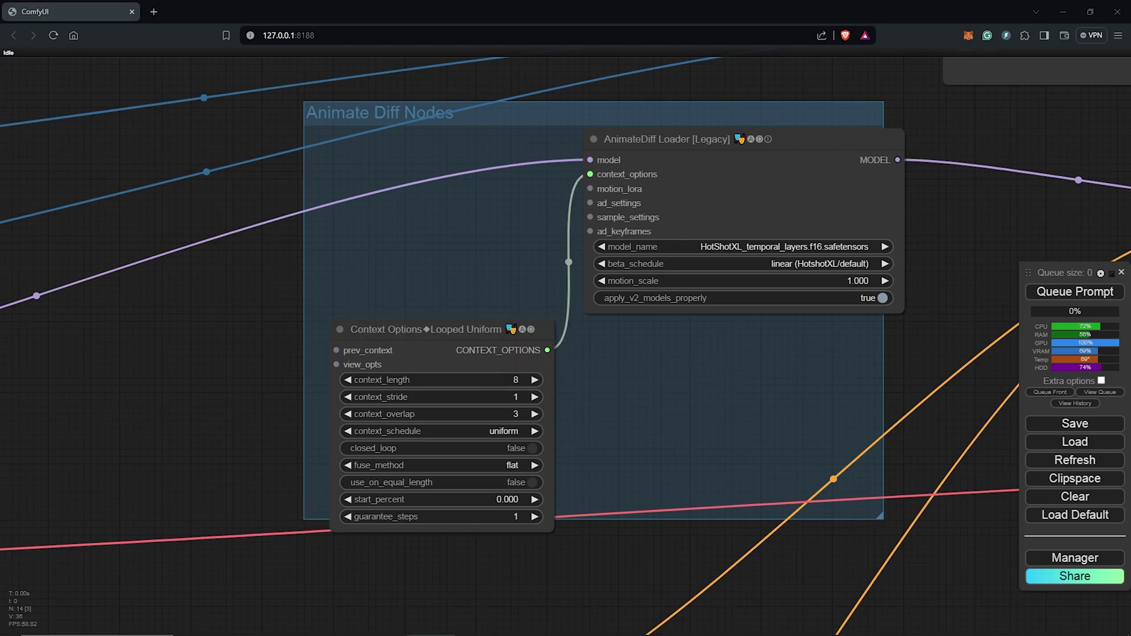
- Switch to mm_sdxl_v10_beta.ckpt, linear (AnimateDiff-SDXL), context_length 16 and context_overlap 4
click(761, 248)
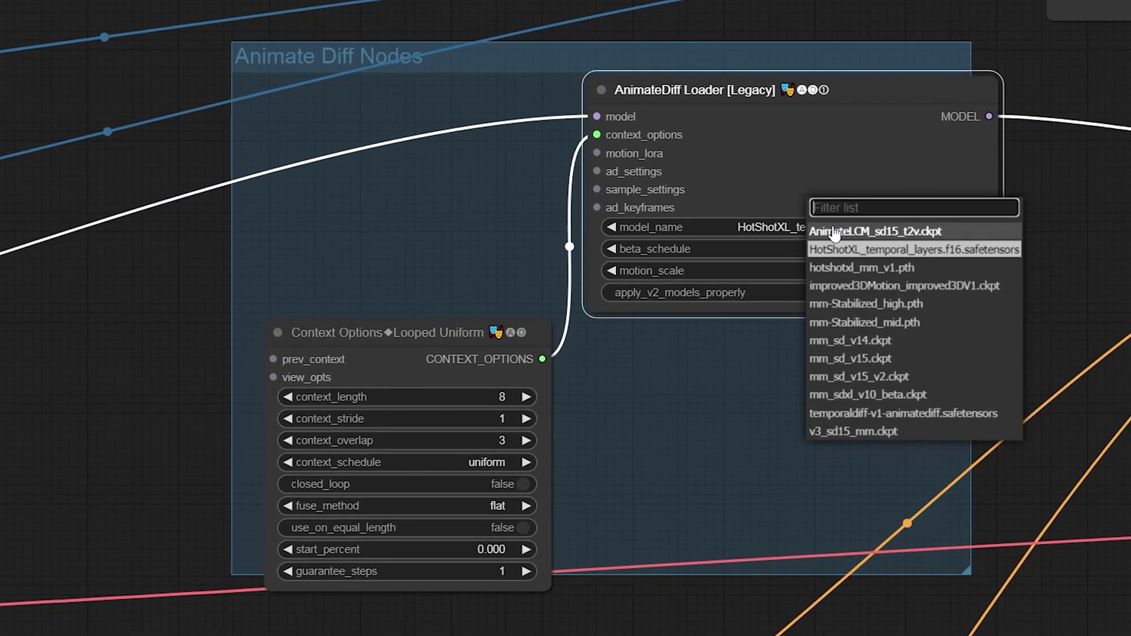
click(857, 396)
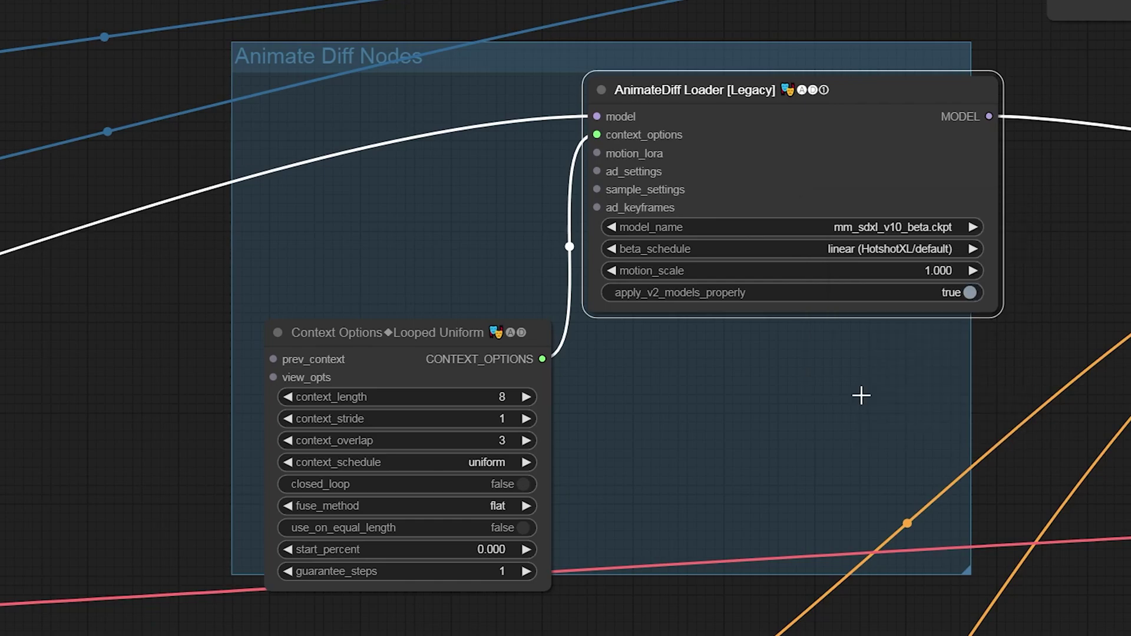
click(892, 248)
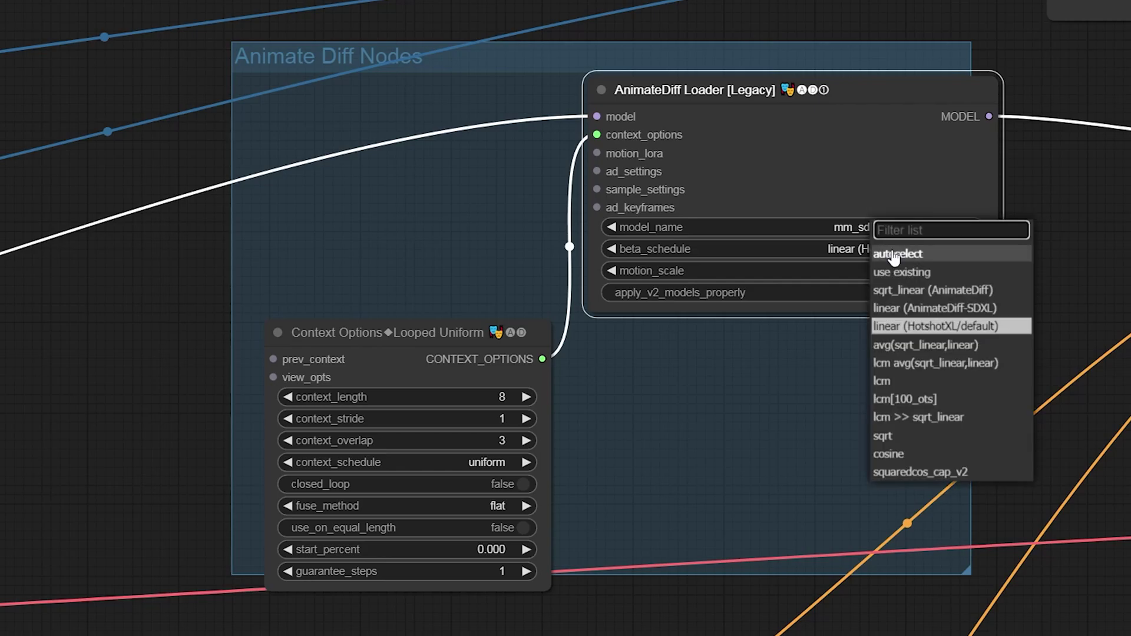
click(917, 311)
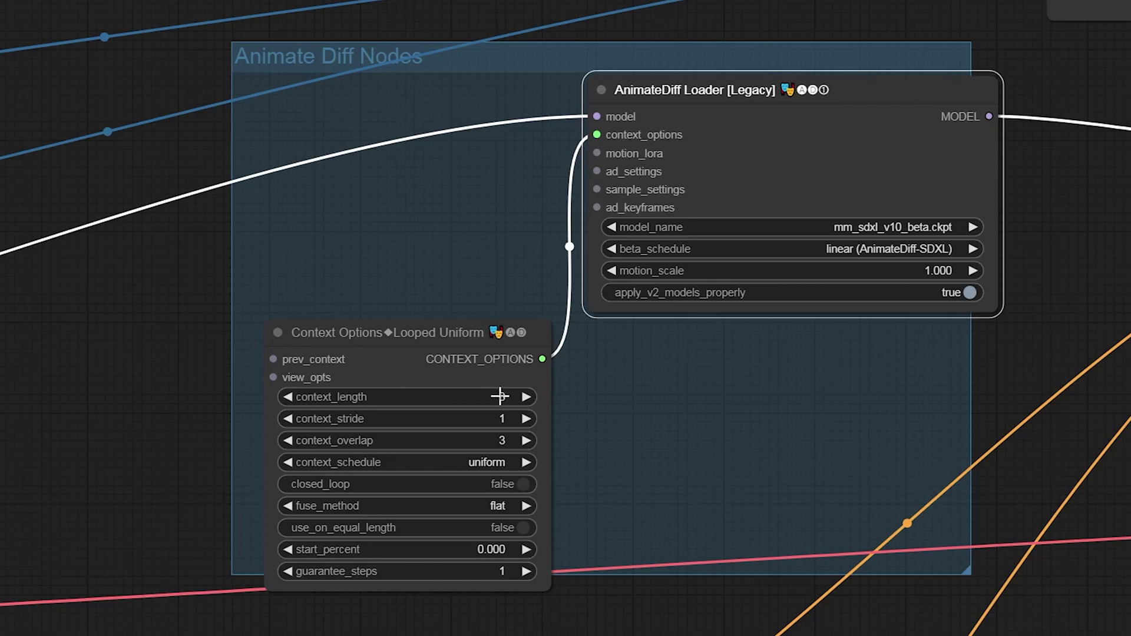
click(501, 397)
text(16)
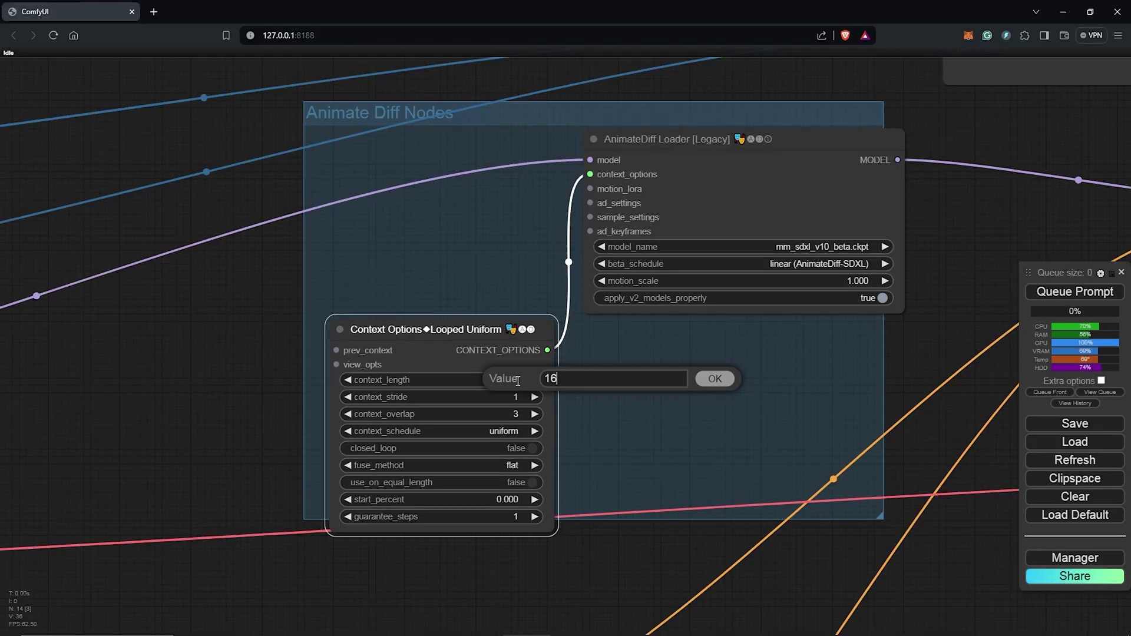
click(727, 380)
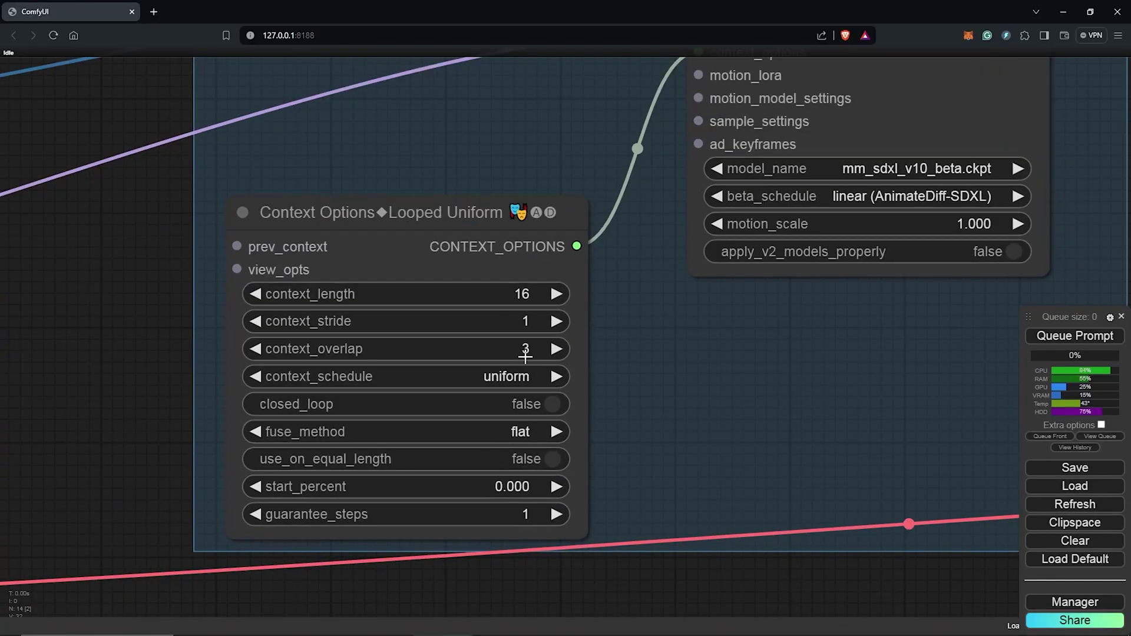
click(525, 357)
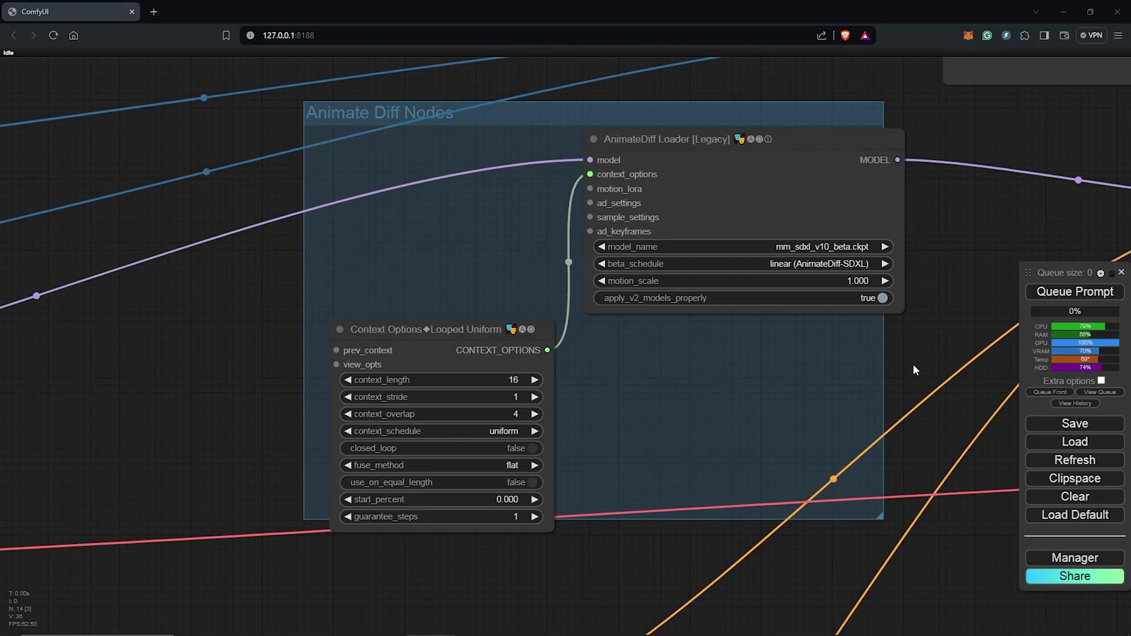
- Change the Video Combine frame_rate in the Outputs group from 8 to 12
scroll(913, 370, down, 2)
drag(913, 370, 542, 307)
scroll(504, 366, up, 5)
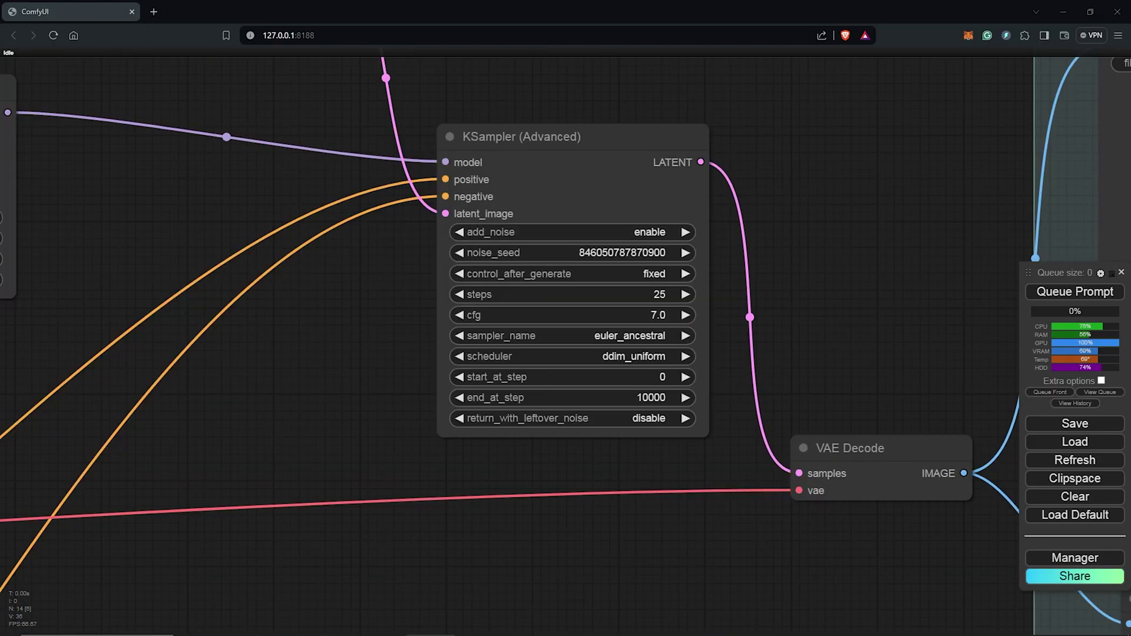
scroll(914, 336, down, 2)
drag(914, 335, 560, 281)
scroll(581, 281, down, 1)
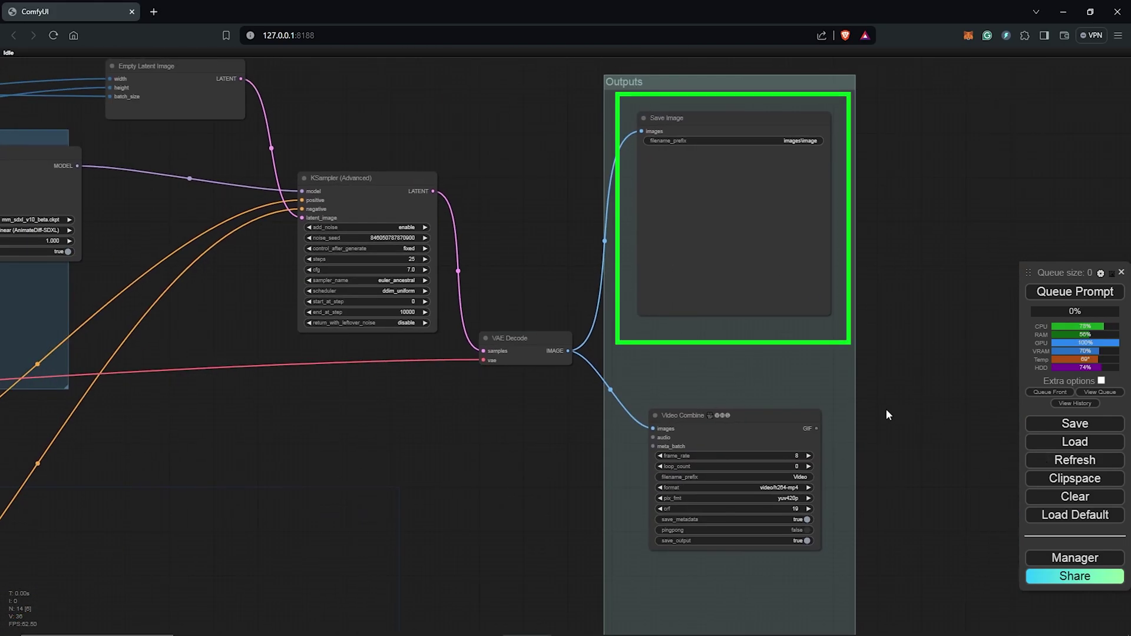
scroll(885, 408, down, 1)
drag(882, 414, 916, 515)
scroll(827, 567, up, 2)
drag(987, 517, 889, 384)
scroll(888, 384, up, 5)
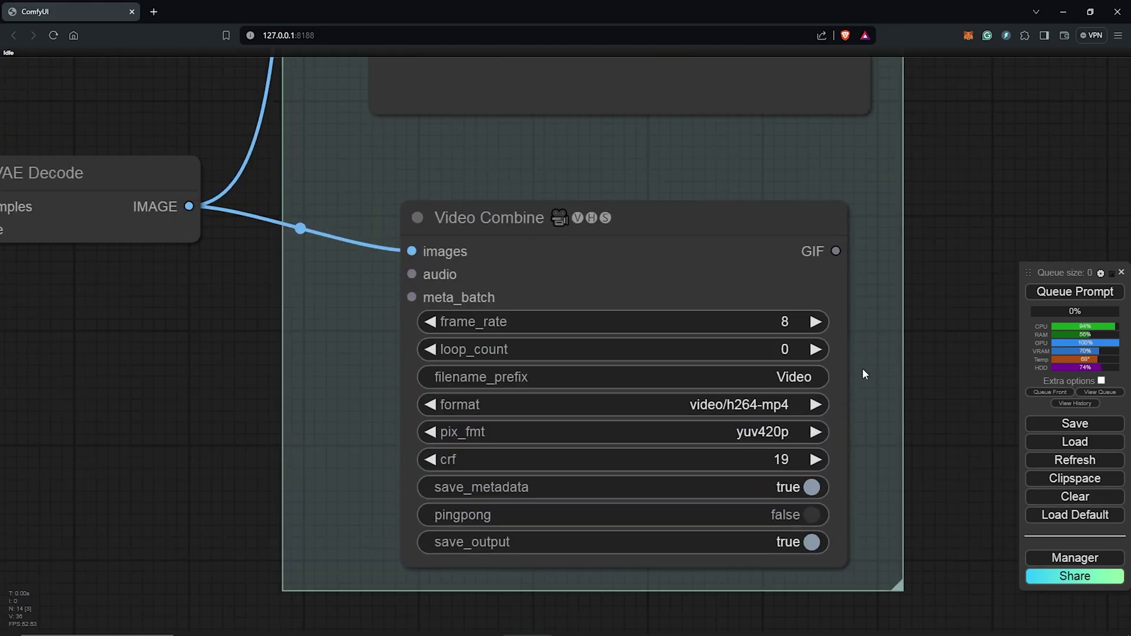
scroll(862, 369, up, 1)
click(666, 317)
text(12)
key(Return)
- Bring up the Video Combine output format choices, currently video/h264-mp4
drag(938, 357, 892, 338)
scroll(894, 347, down, 1)
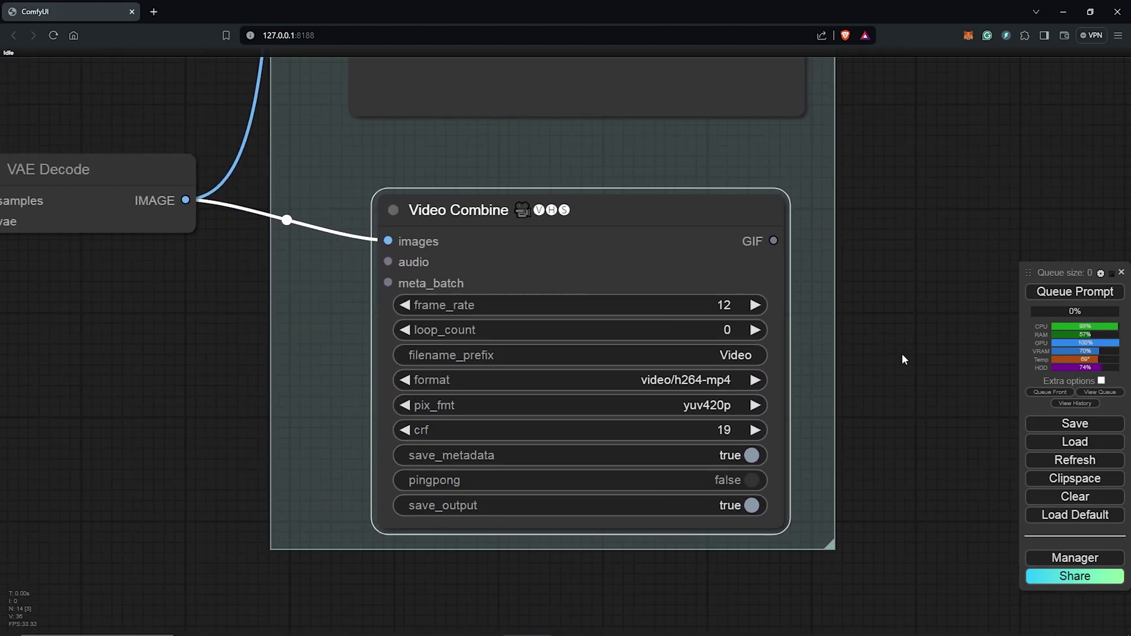
click(683, 380)
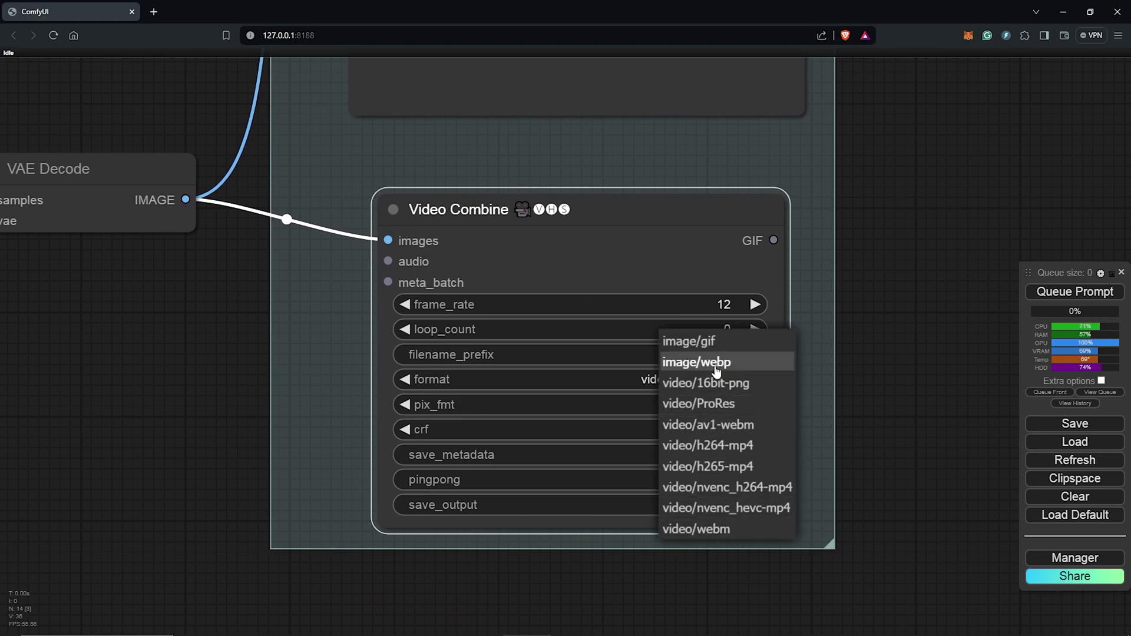
- Keep video/h264-mp4 as the Video Combine output format
click(722, 448)
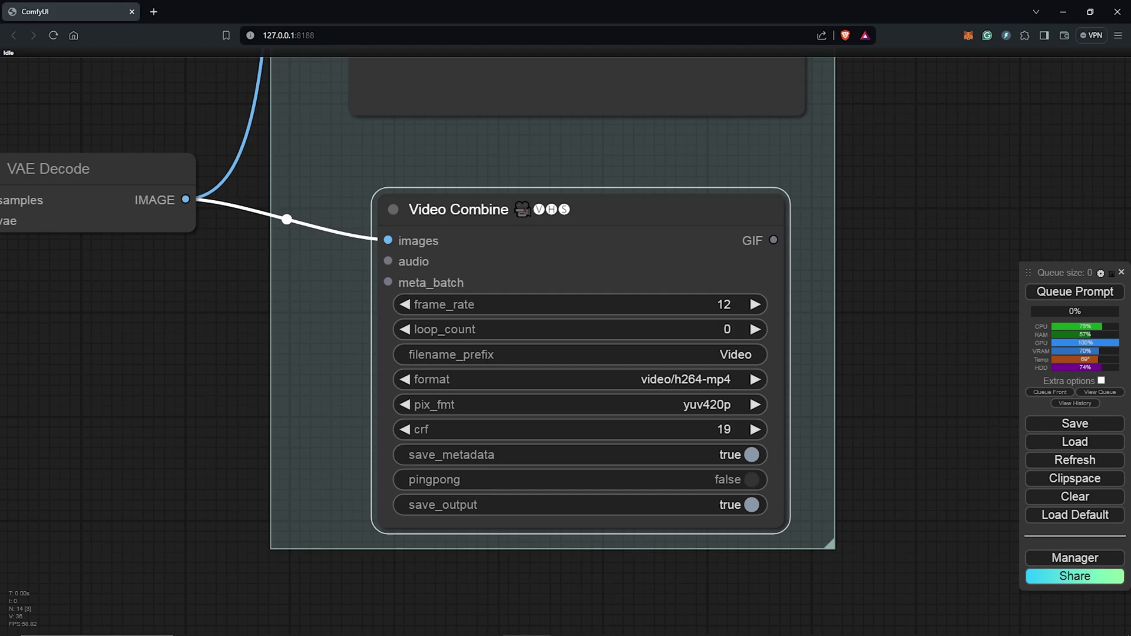
scroll(912, 394, down, 10)
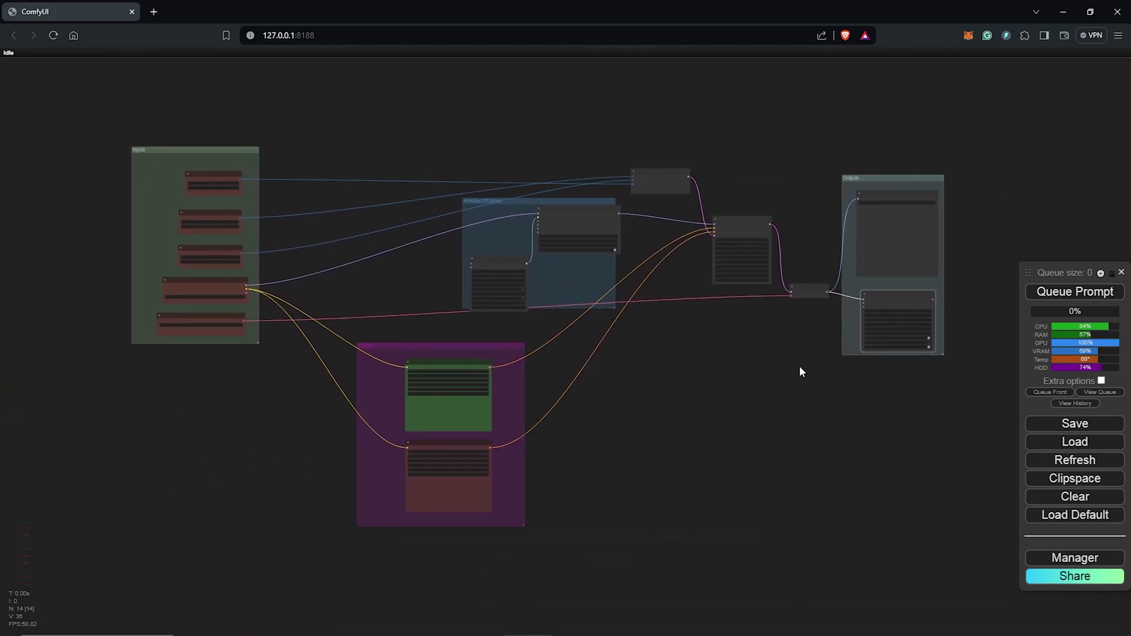
scroll(798, 369, up, 2)
drag(821, 367, 830, 367)
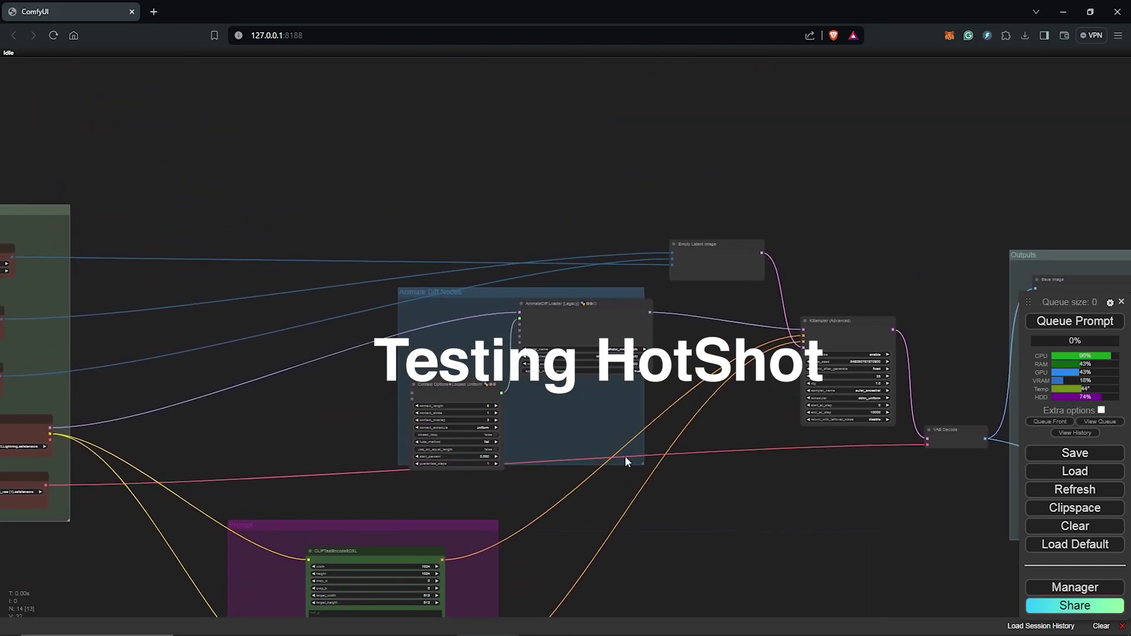
scroll(625, 456, up, 5)
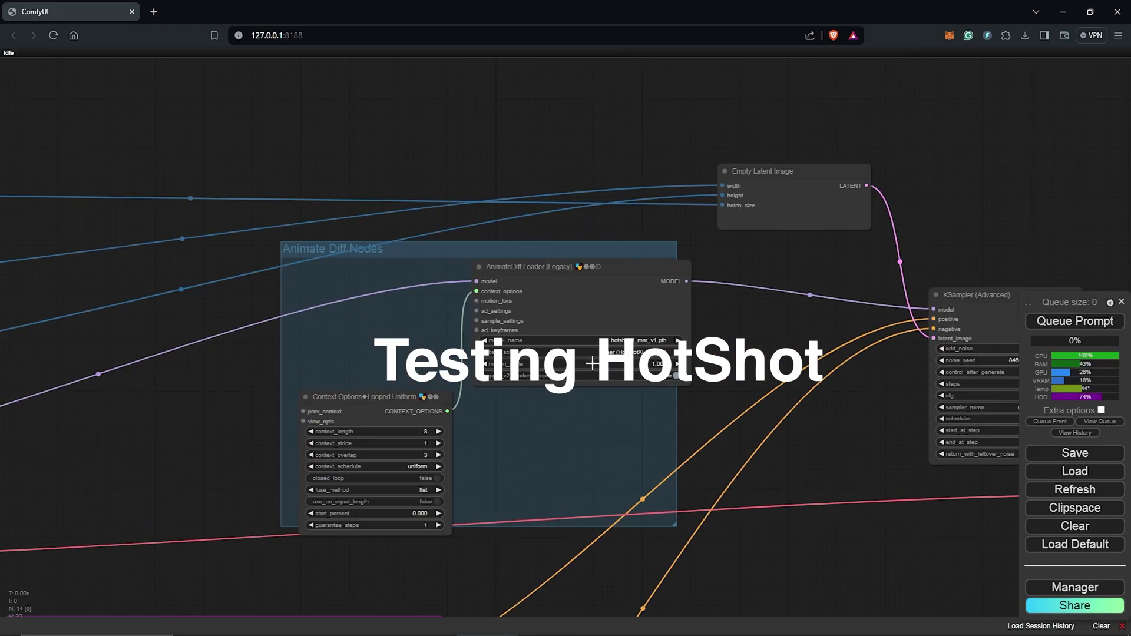
scroll(737, 338, up, 1)
drag(738, 337, 855, 334)
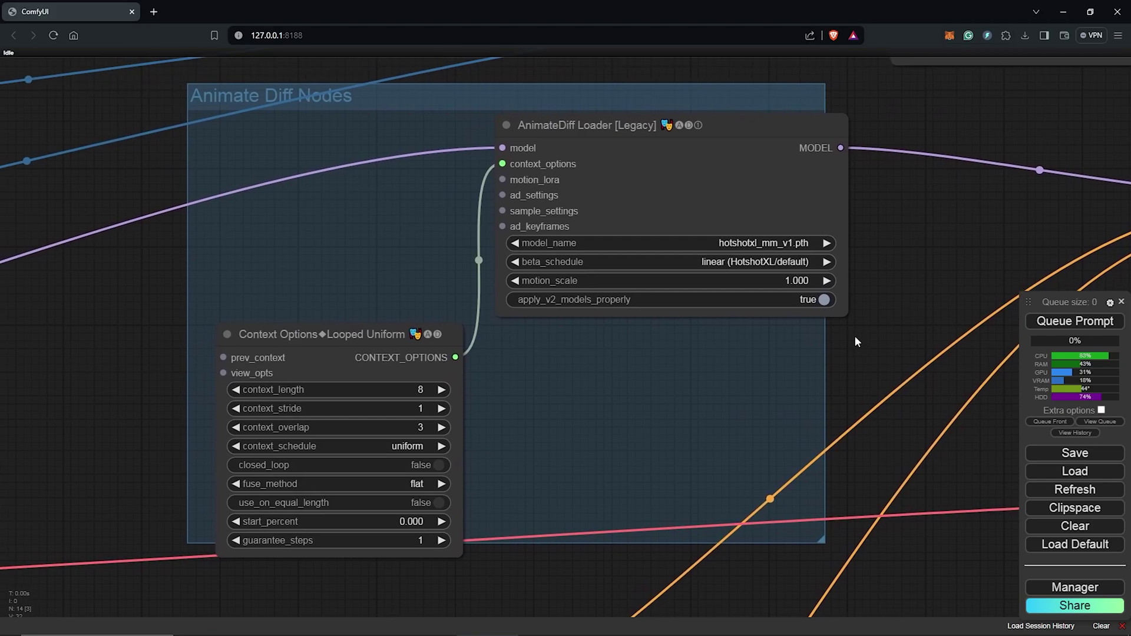
- Keep hotshotxl_mm_v1.pth as the motion model with the linear (HotshotXL/default) beta schedule
click(778, 248)
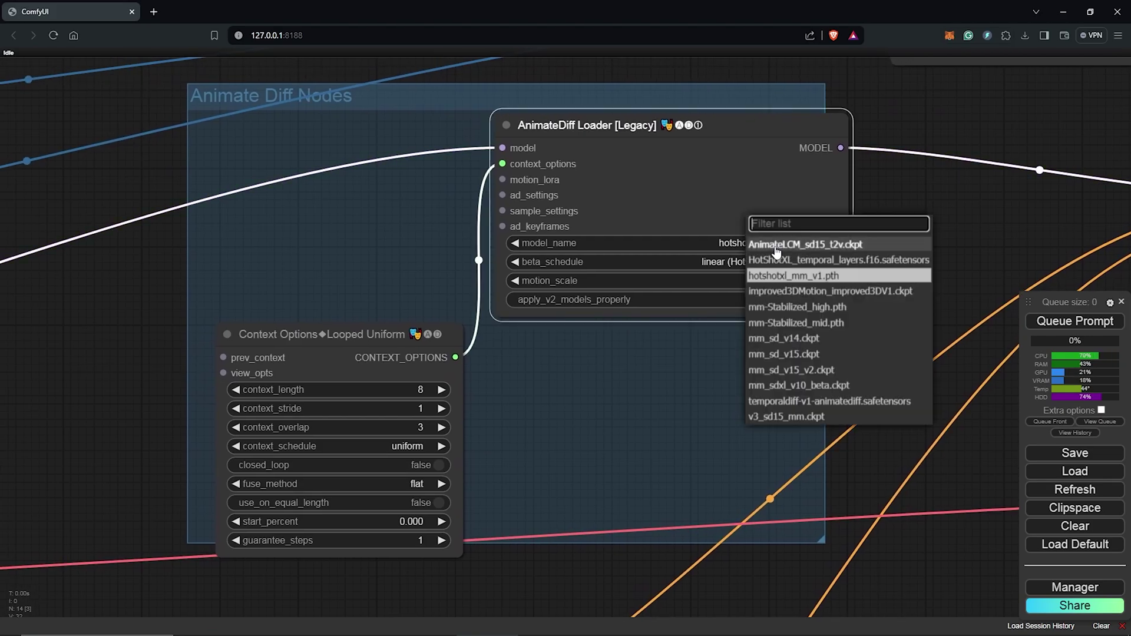
click(792, 283)
click(689, 262)
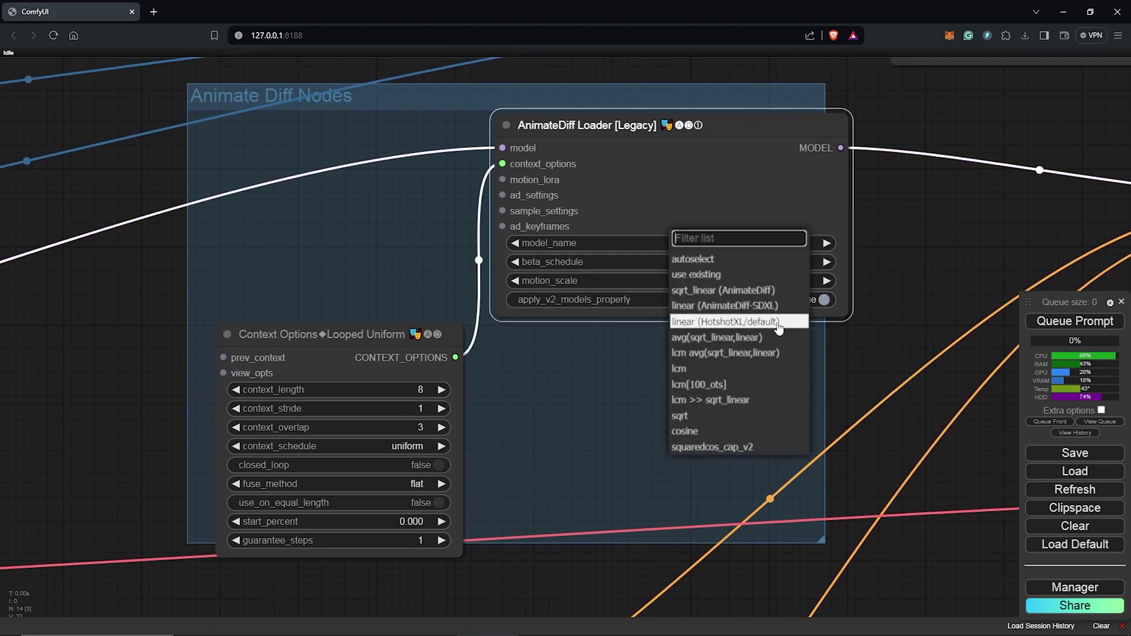
click(779, 323)
- Confirm a context length of 8 and a context overlap of 3
click(421, 390)
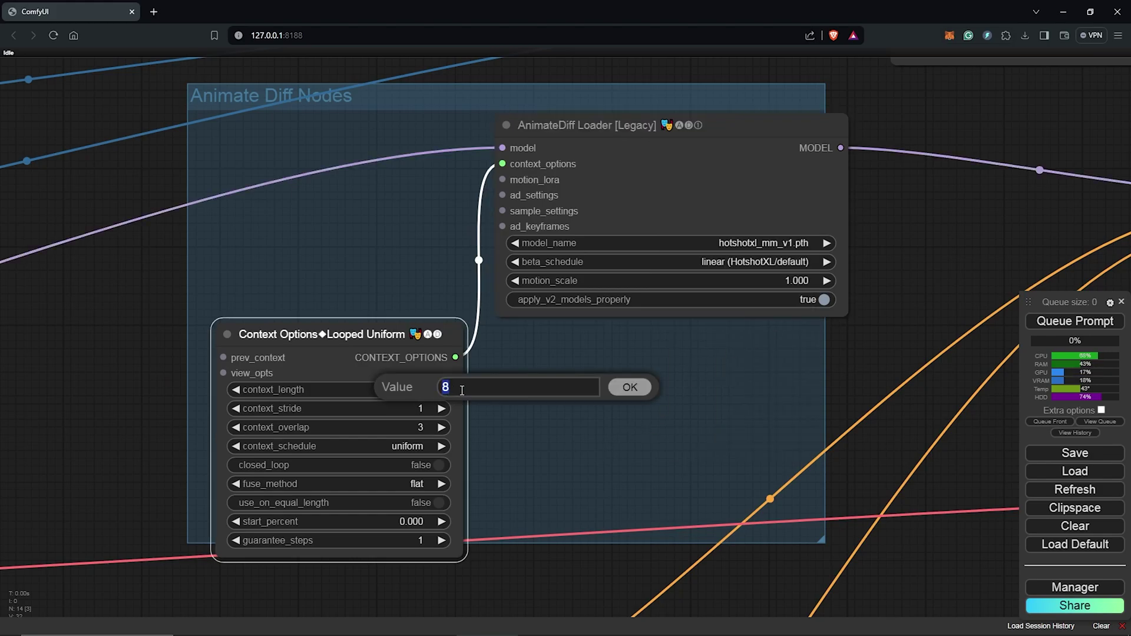
click(630, 388)
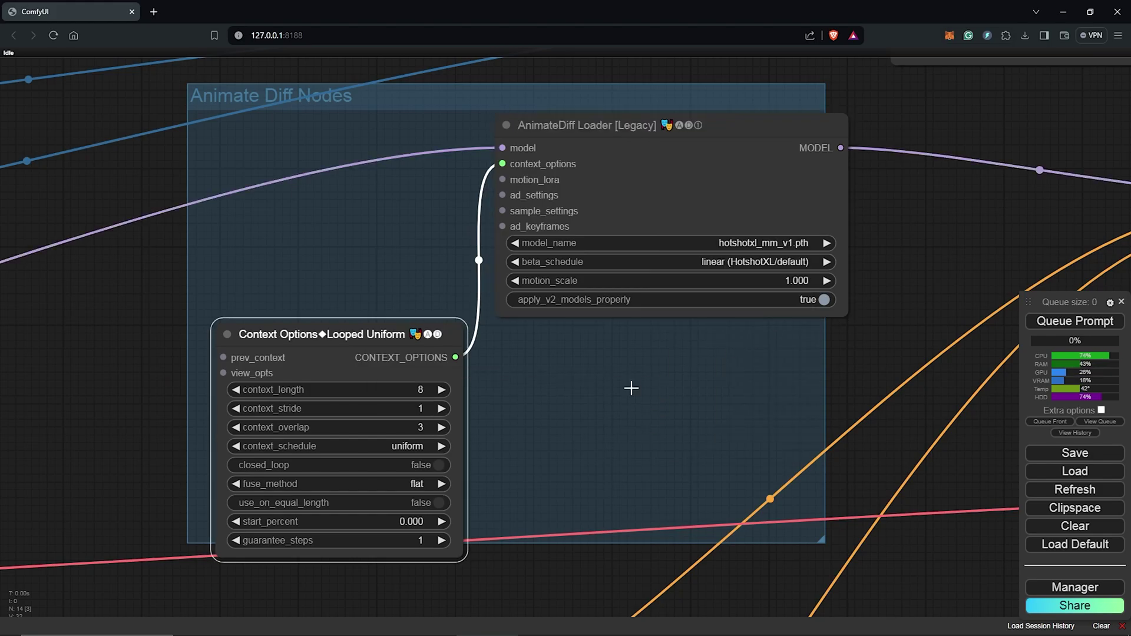
click(389, 424)
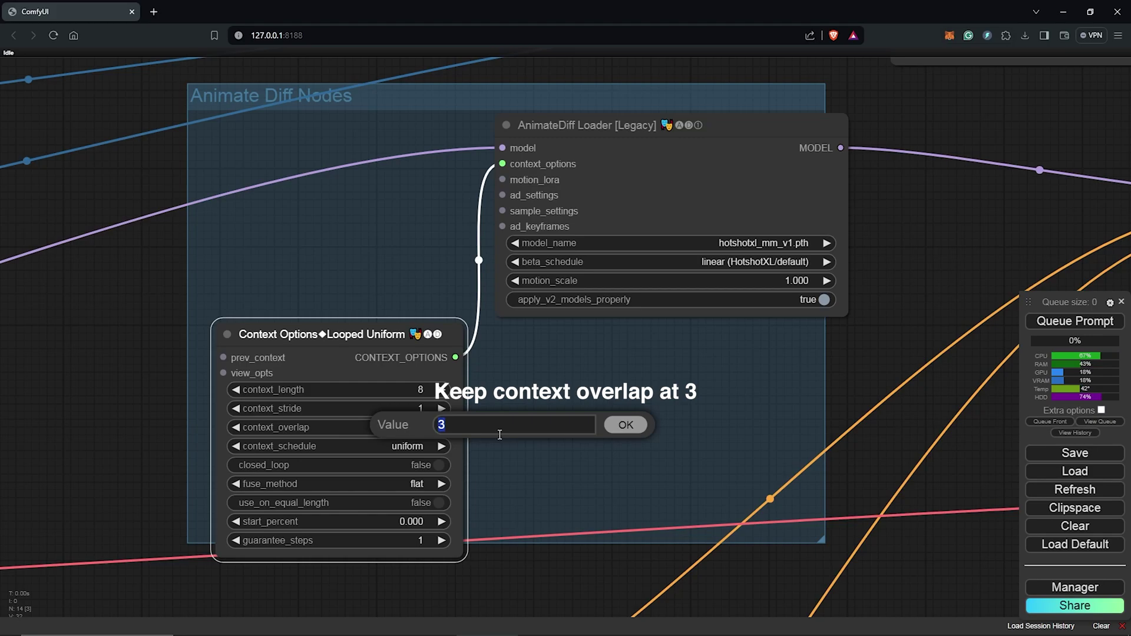
click(625, 425)
- Set both the width and height to 1024
text(1024)
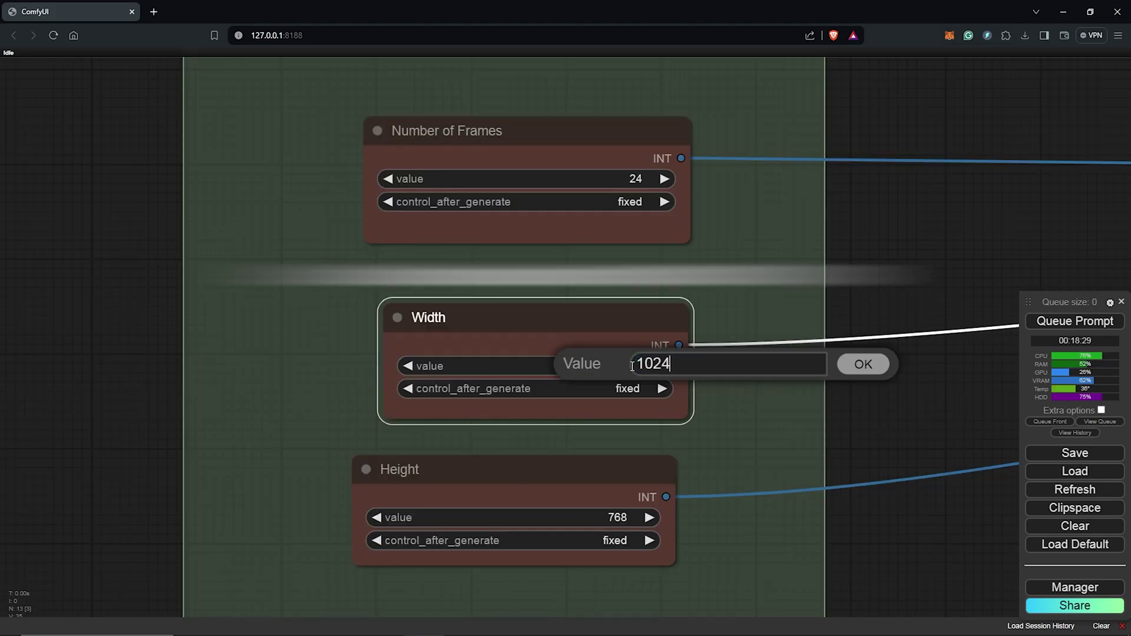
key(Return)
click(629, 517)
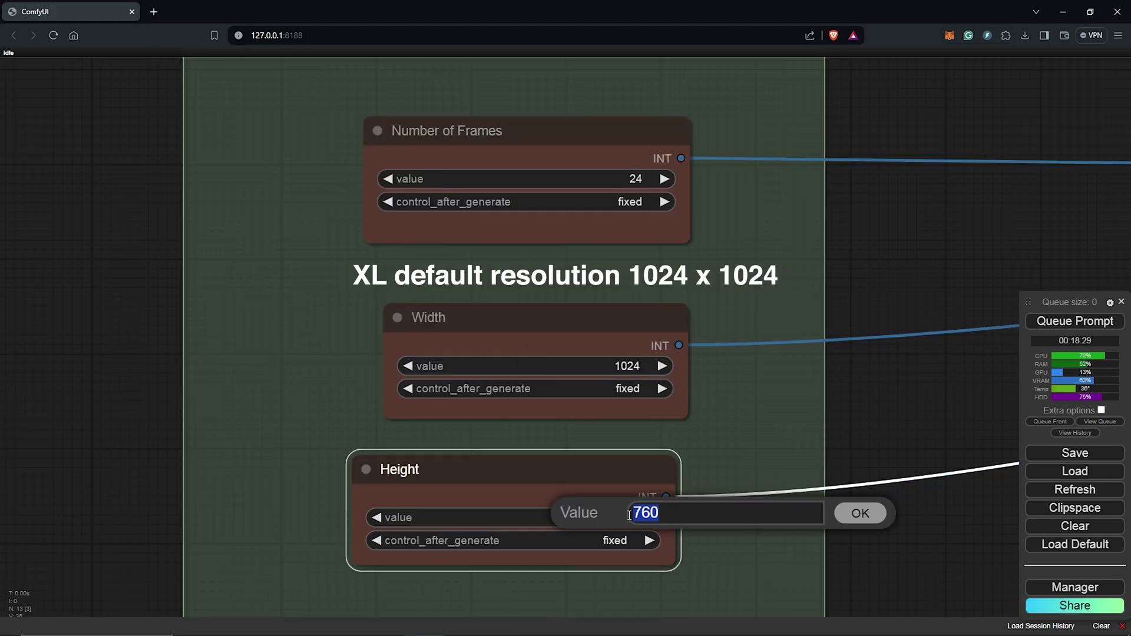
text(1024)
key(Return)
- Load the SDXL\fenrisxl_V164fp16SDXL.safetensors checkpoint
scroll(727, 408, down, 2)
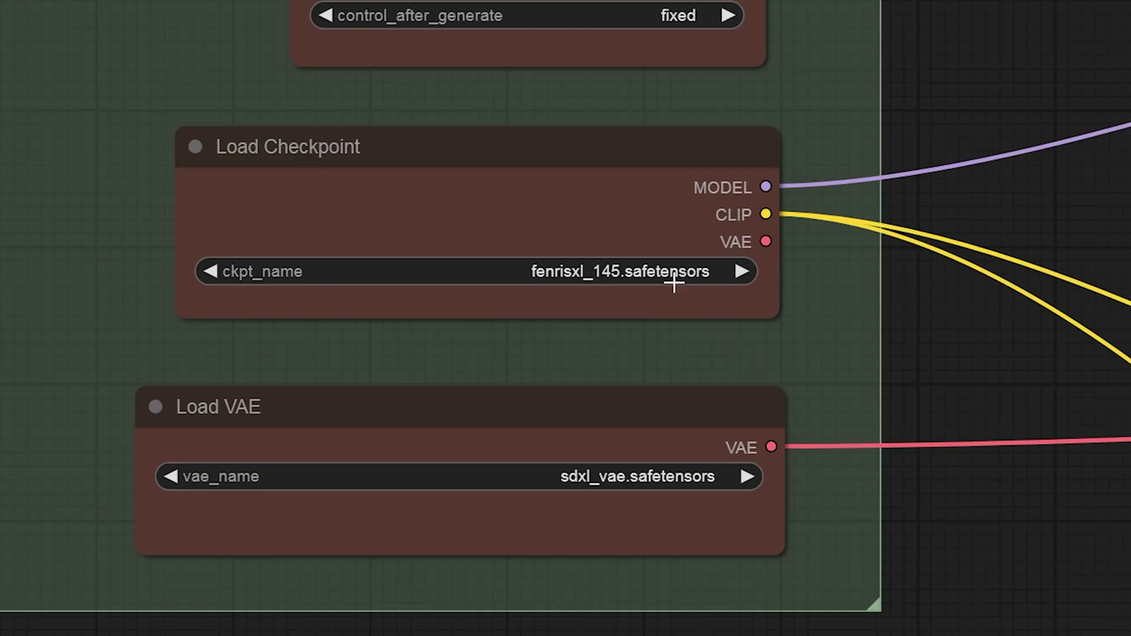
click(580, 279)
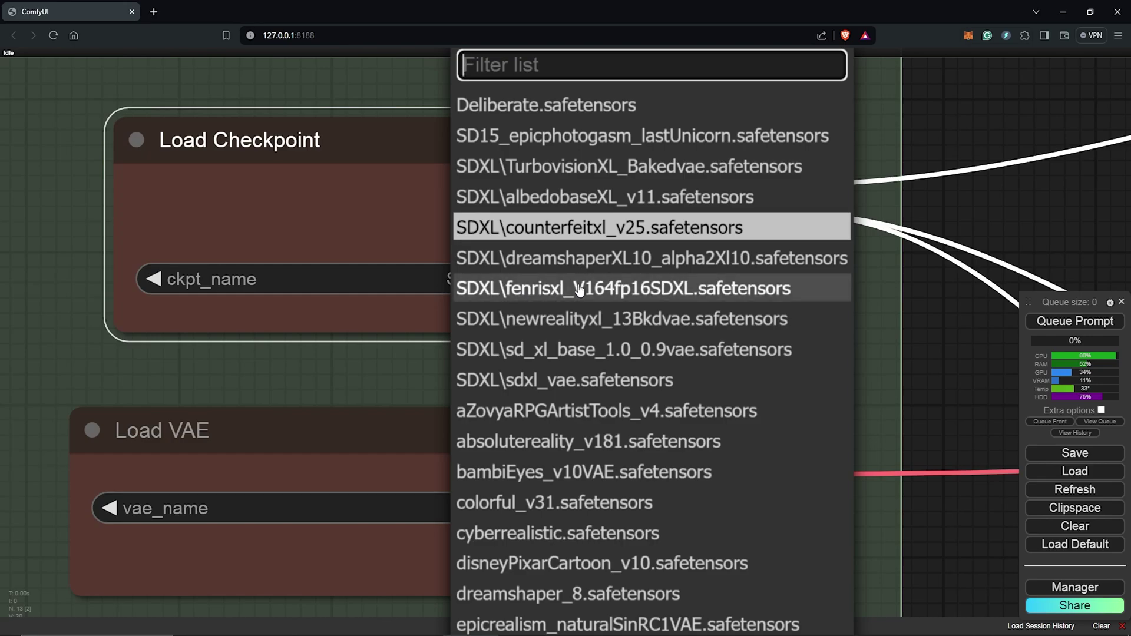
click(580, 289)
- Review the prompt nodes and move the Video Combine node to the top of Outputs
scroll(848, 450, down, 3)
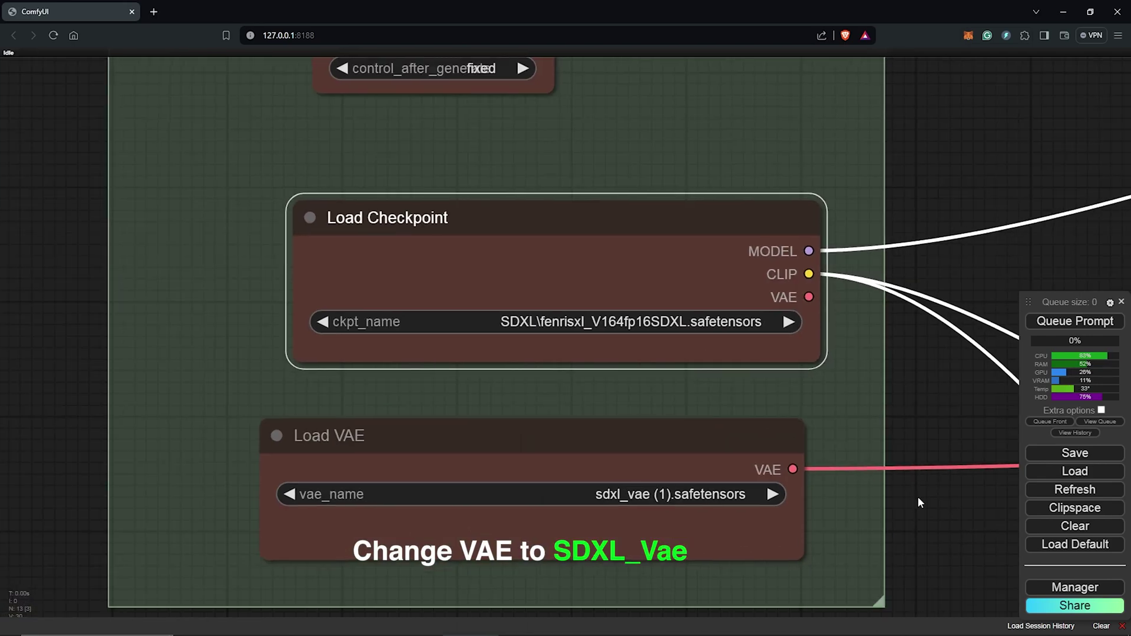
scroll(884, 496, down, 3)
drag(884, 496, 361, 253)
scroll(810, 488, up, 4)
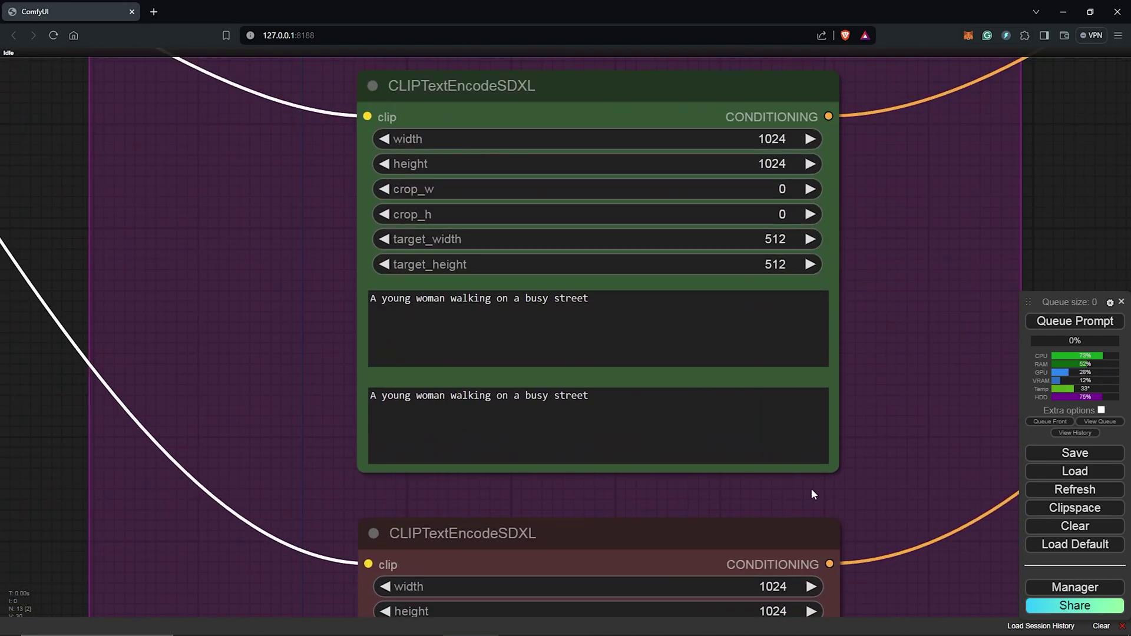
scroll(811, 489, down, 2)
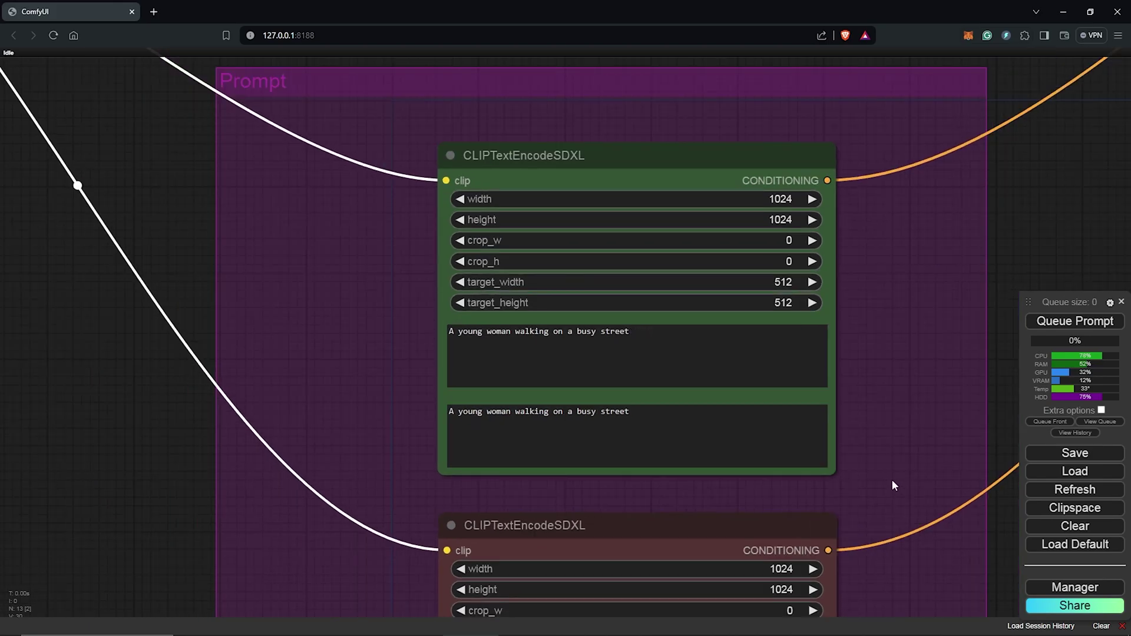
drag(893, 485, 746, 118)
drag(795, 403, 789, 115)
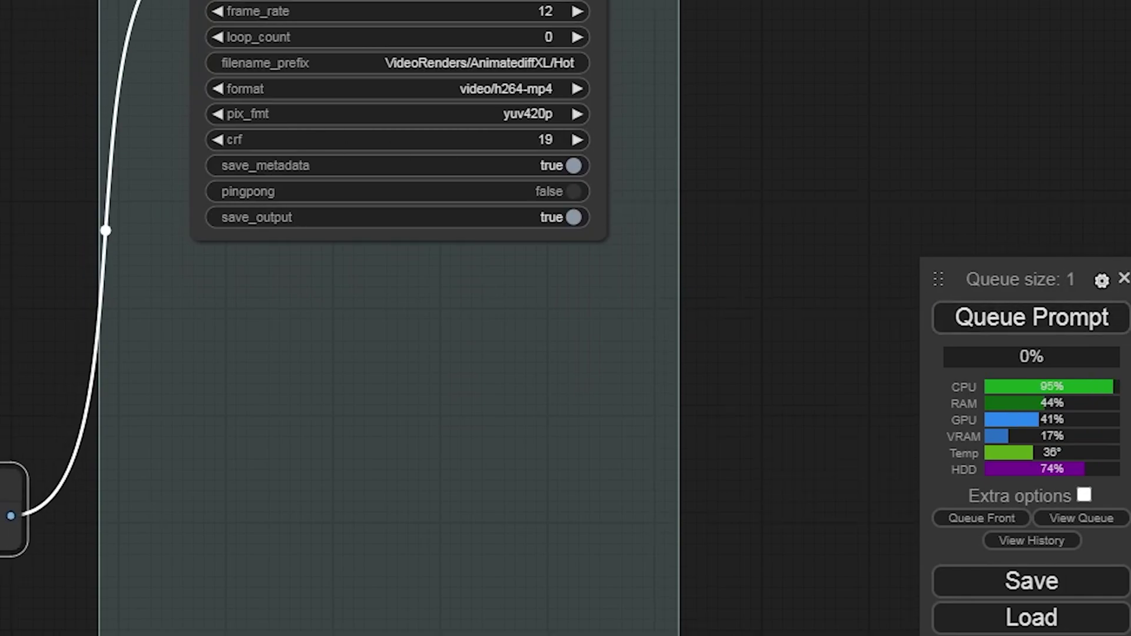
- Duplicate the finished Hotshot-XL Video Combine node and place the copy to its right
scroll(875, 172, up, 1)
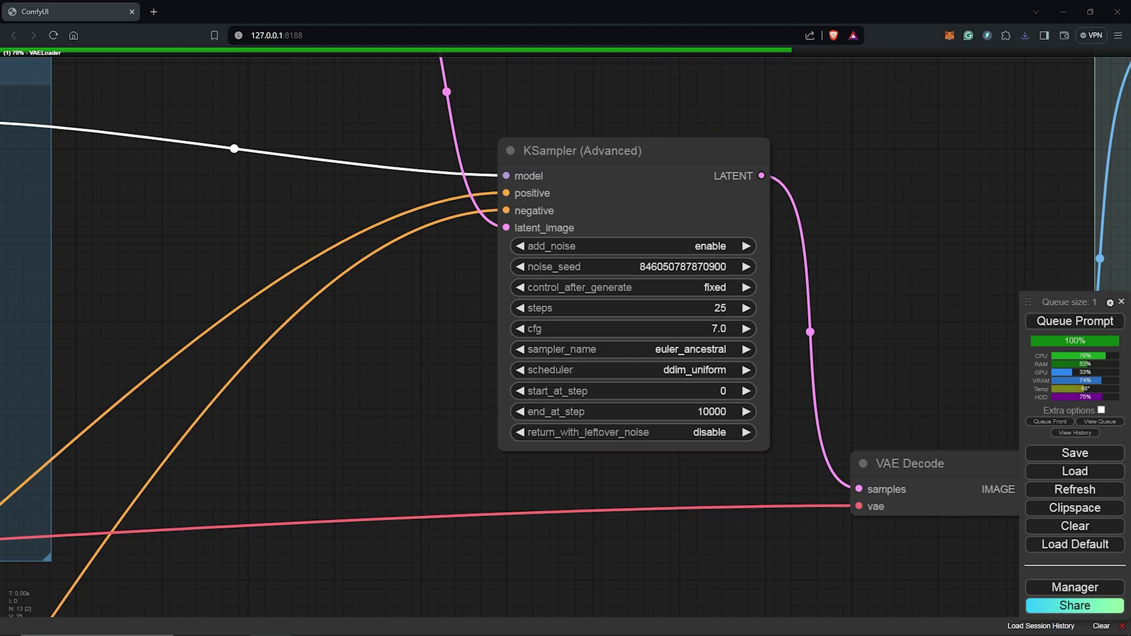
scroll(912, 371, up, 1)
drag(912, 365, 389, 342)
scroll(508, 350, down, 2)
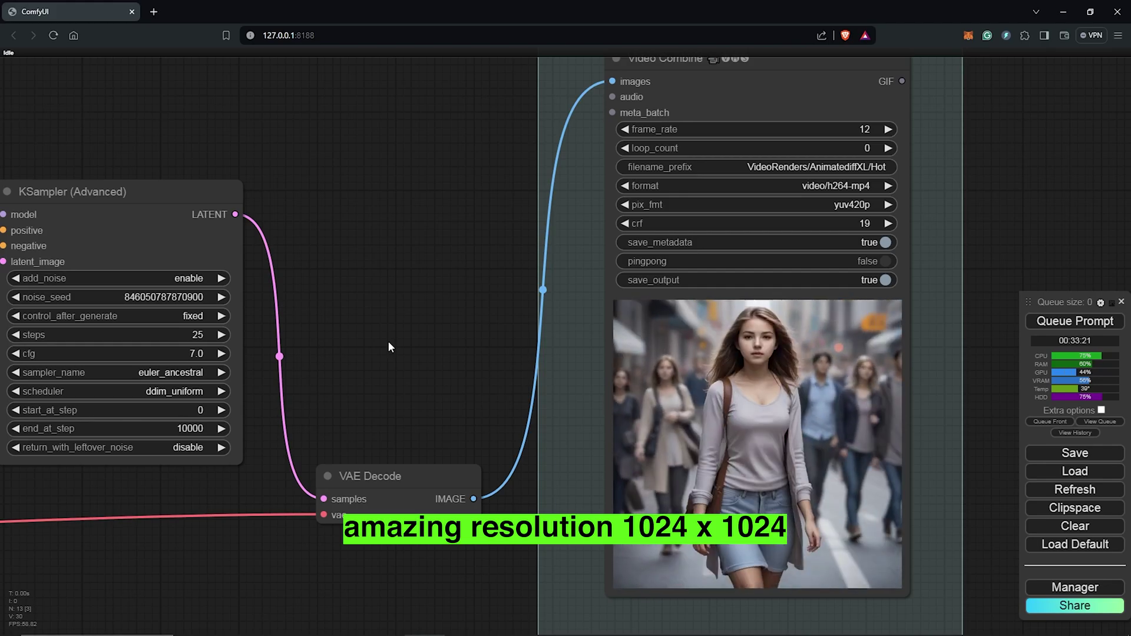
scroll(388, 346, down, 2)
drag(714, 104, 1029, 112)
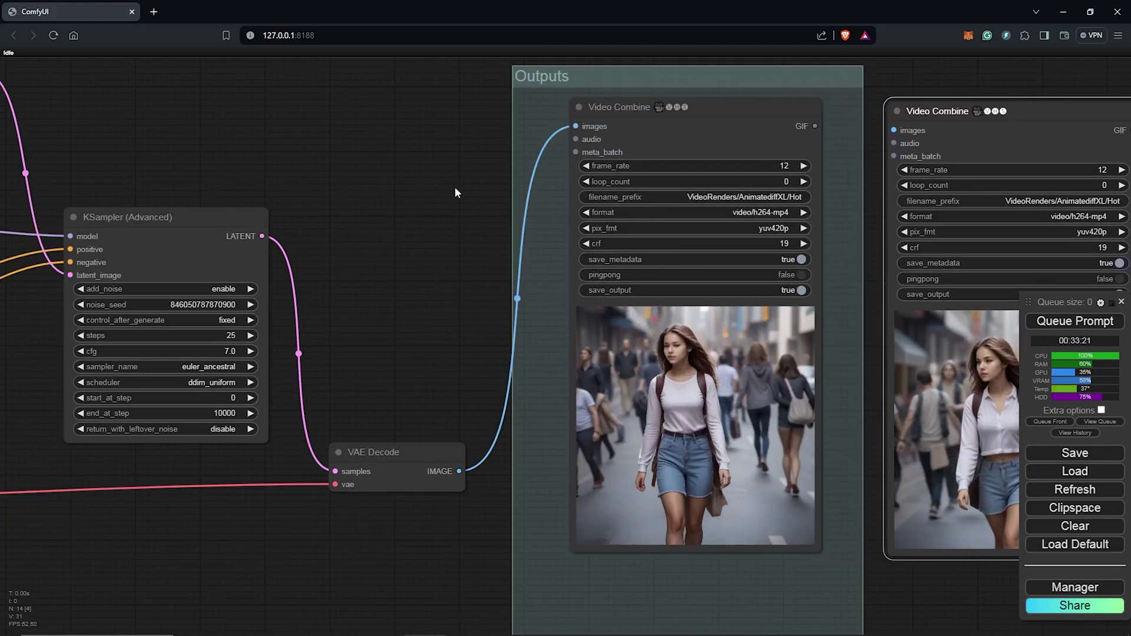
drag(455, 187, 224, 197)
- Colour the copied Video Combine node red
right_click(816, 113)
click(883, 347)
click(969, 358)
drag(599, 233, 627, 233)
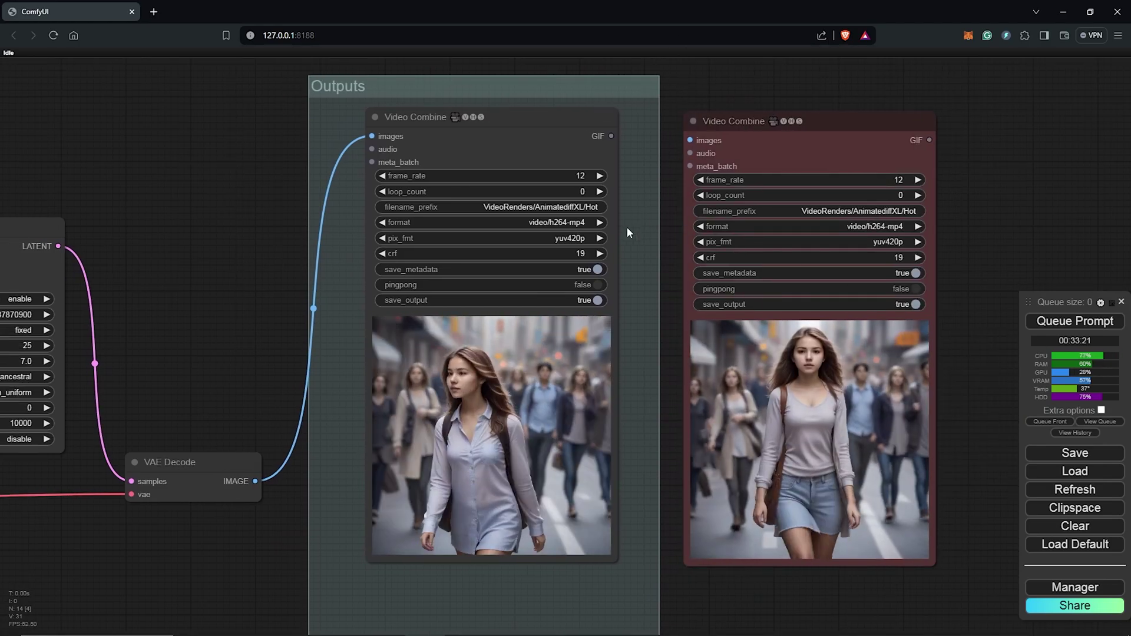
drag(231, 231, 1076, 244)
scroll(595, 226, down, 1)
scroll(687, 289, up, 8)
- Switch the AnimateDiff Loader to mm_sdxl_v10_beta.ckpt with the linear (AnimateDiff-SDXL) schedule
drag(687, 289, 899, 299)
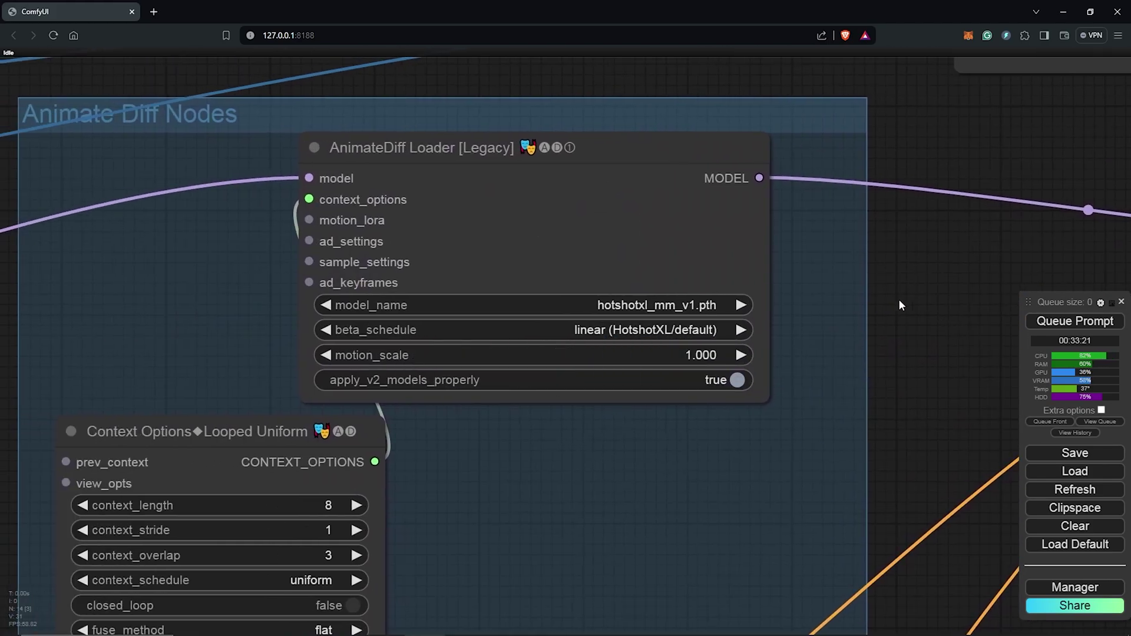
click(686, 305)
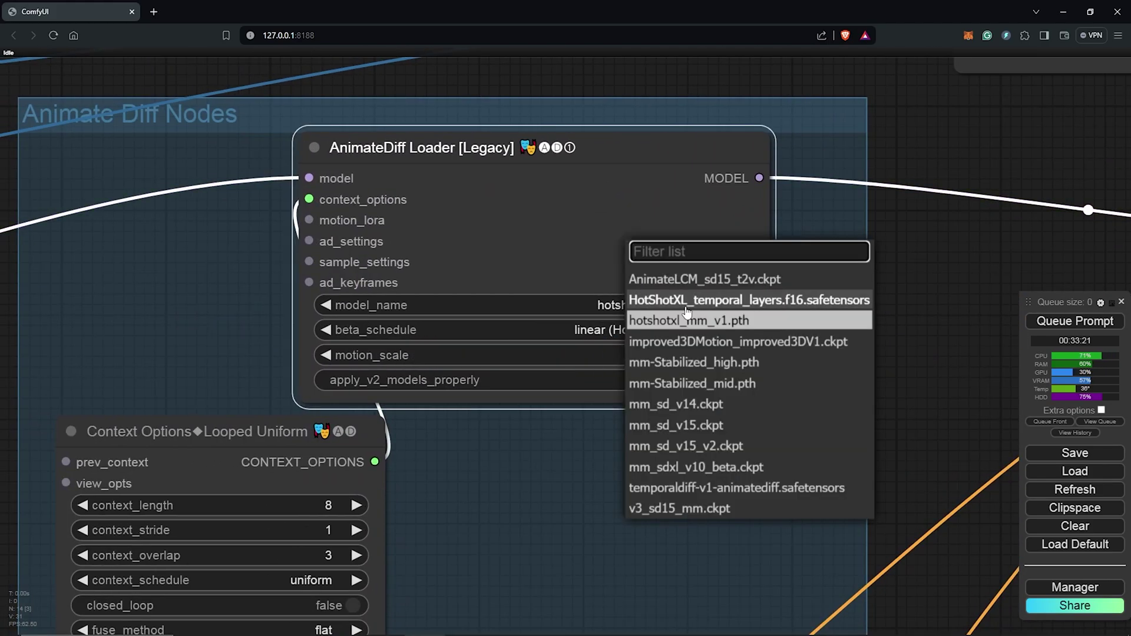
click(685, 467)
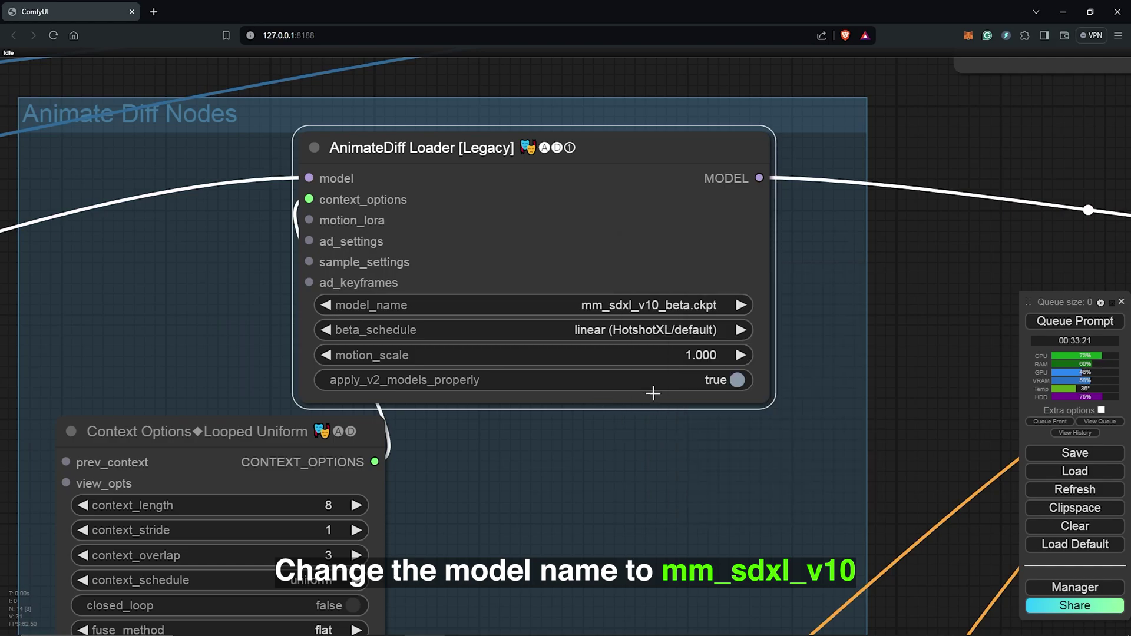
click(659, 328)
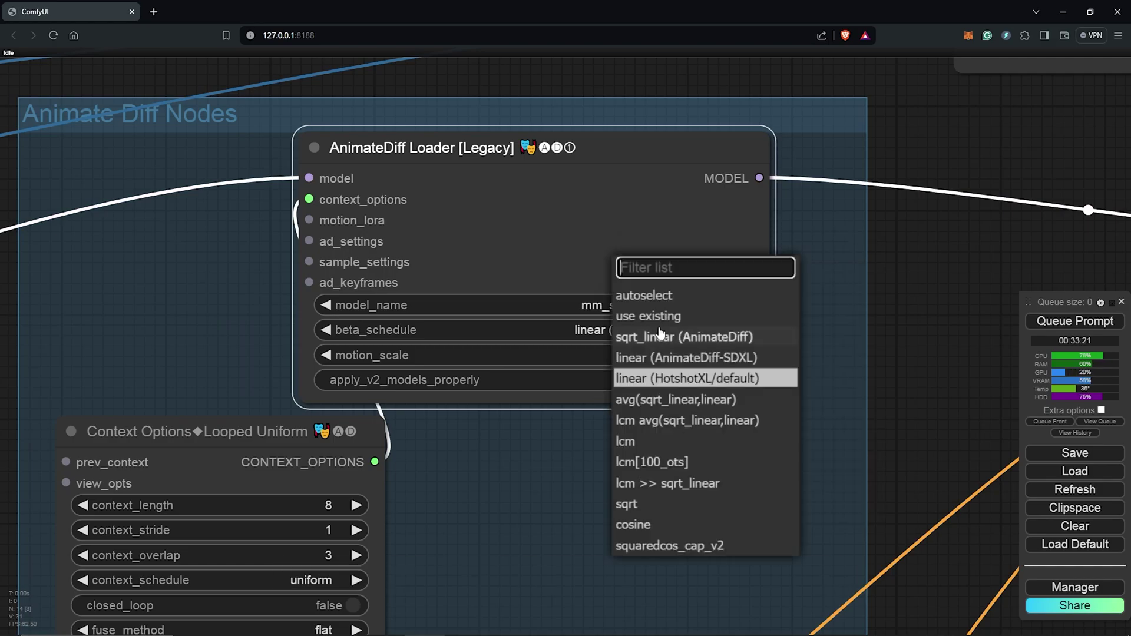
click(683, 359)
- Set context length to 16 and context overlap to 4
drag(607, 478, 835, 320)
click(551, 327)
text(16)
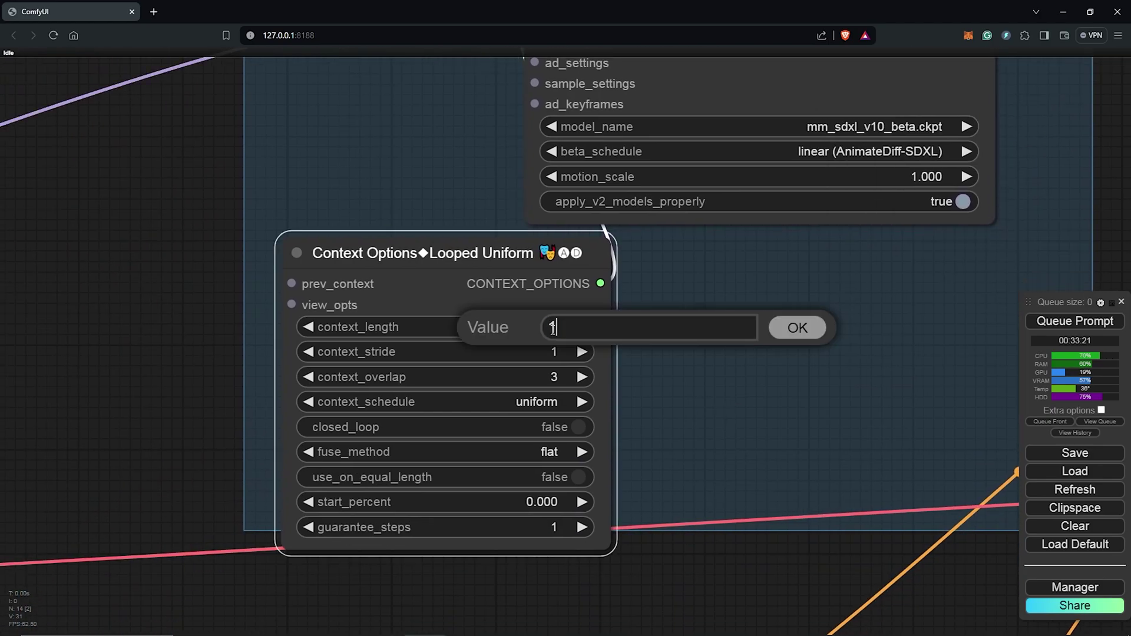
click(804, 331)
click(566, 387)
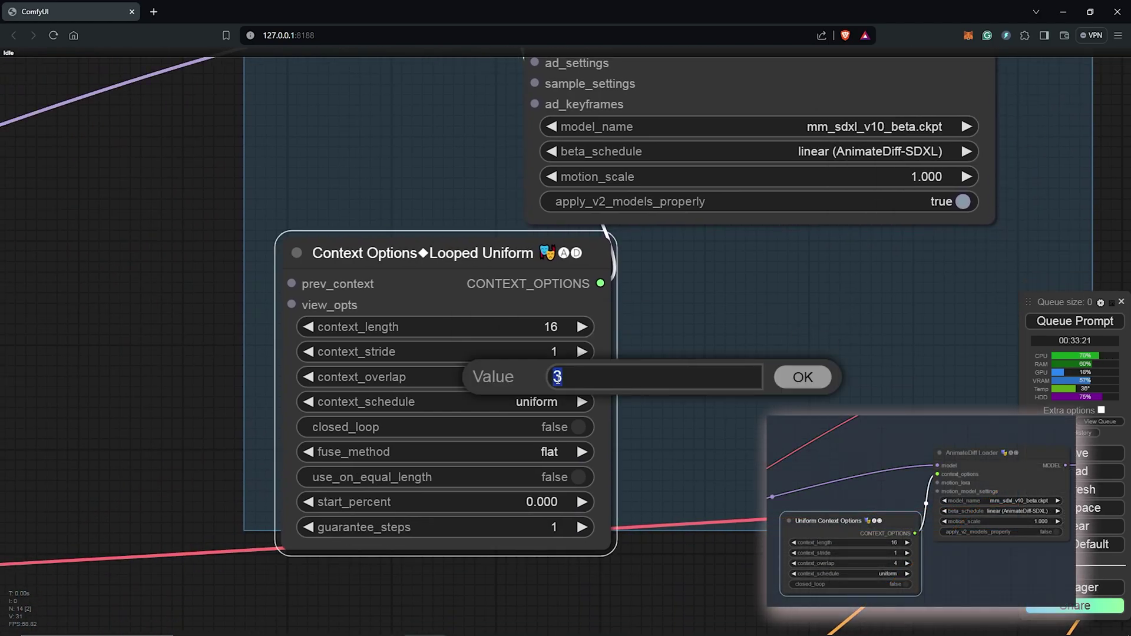
text(4)
key(Return)
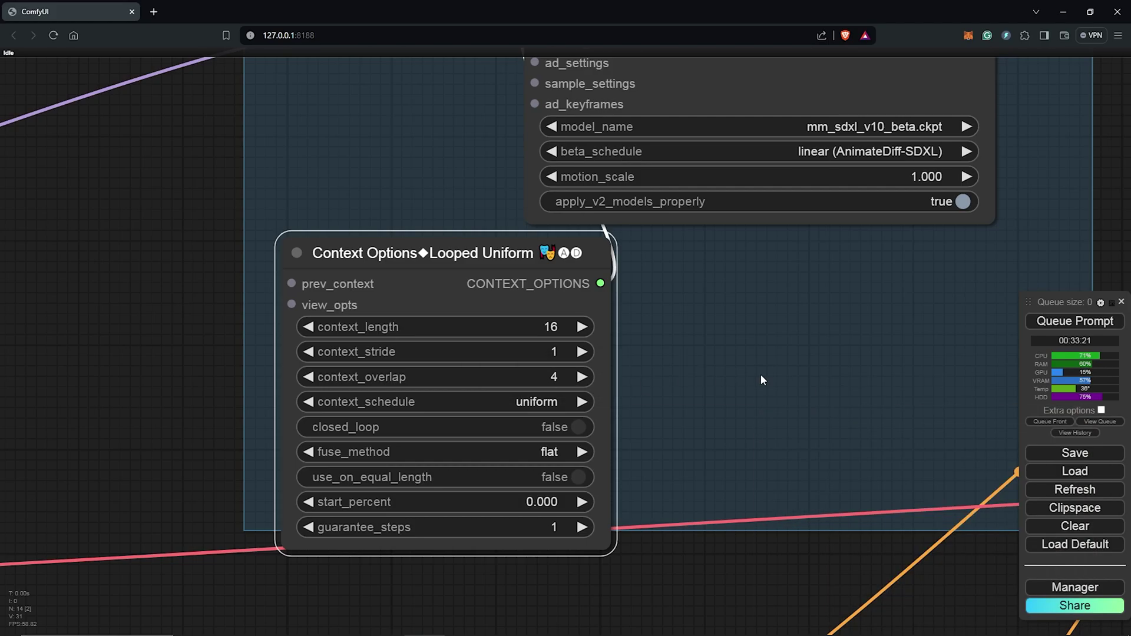
scroll(760, 373, down, 10)
drag(753, 442, 699, 201)
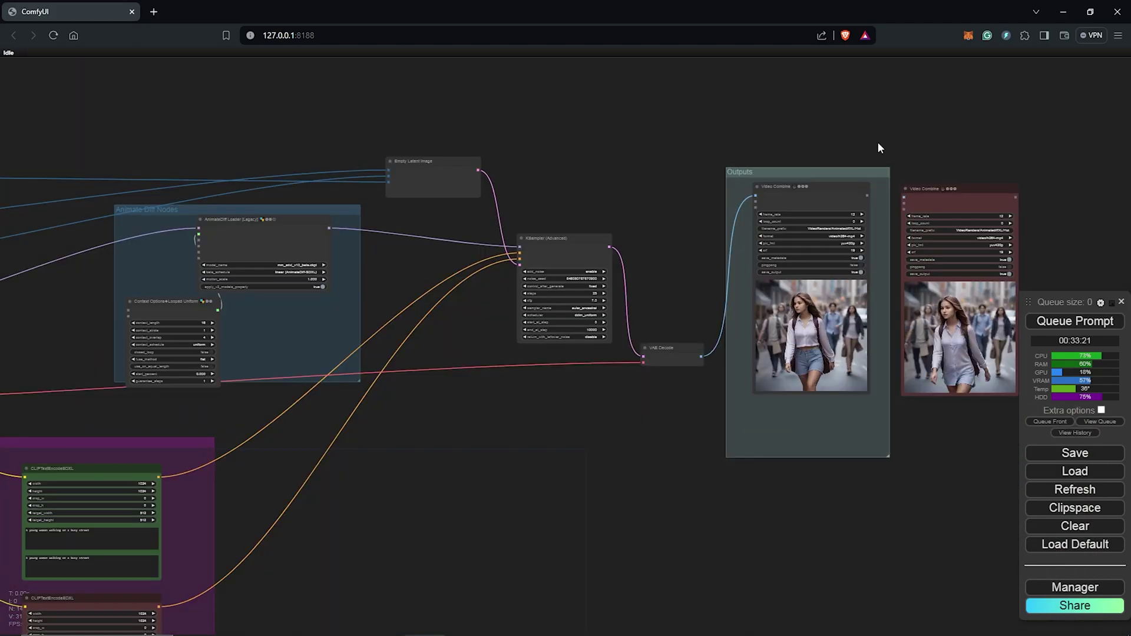
- Queue the AnimateDiff SDXL generation and view its clip beside the Hotshot-XL output
scroll(849, 143, up, 2)
click(1068, 325)
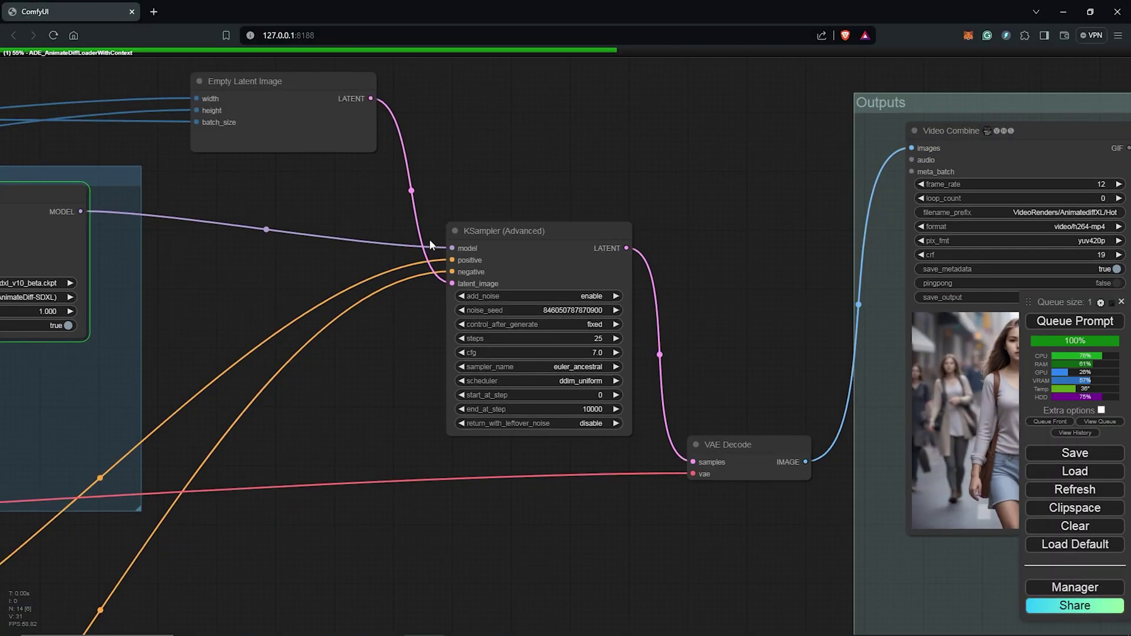
scroll(430, 245, up, 3)
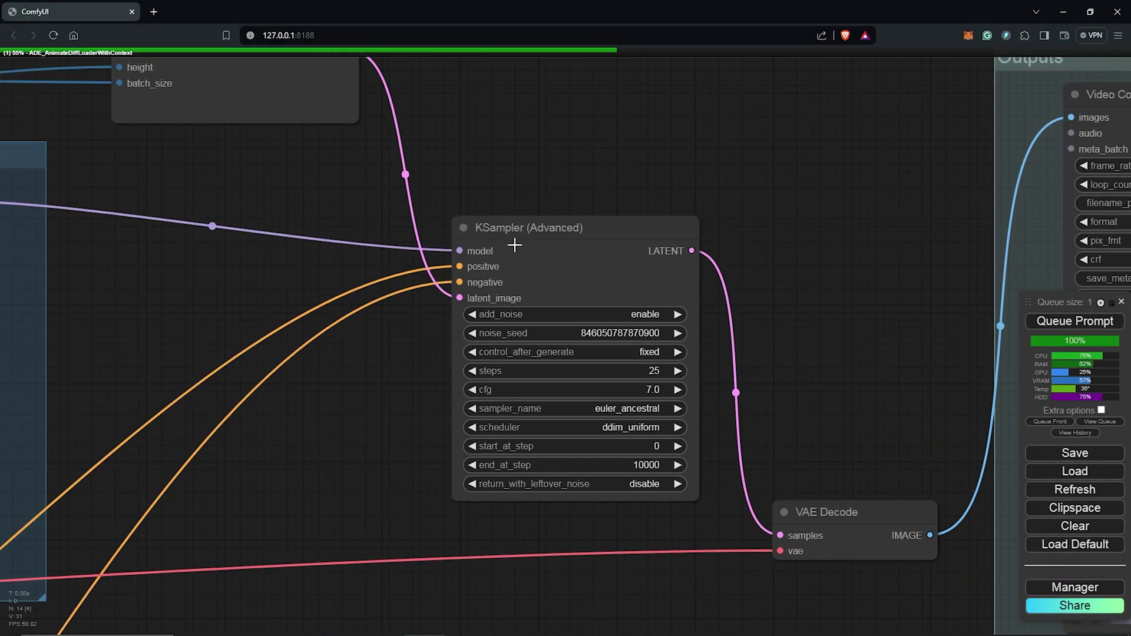
scroll(518, 245, up, 3)
drag(806, 253, 774, 239)
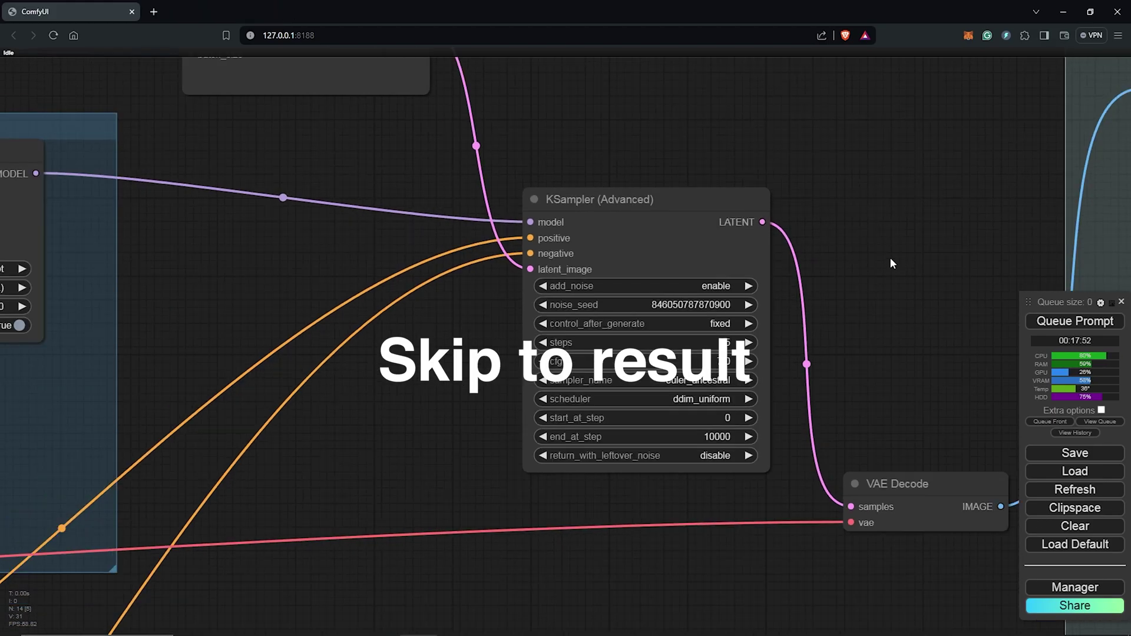
drag(890, 257, 396, 267)
scroll(724, 271, down, 3)
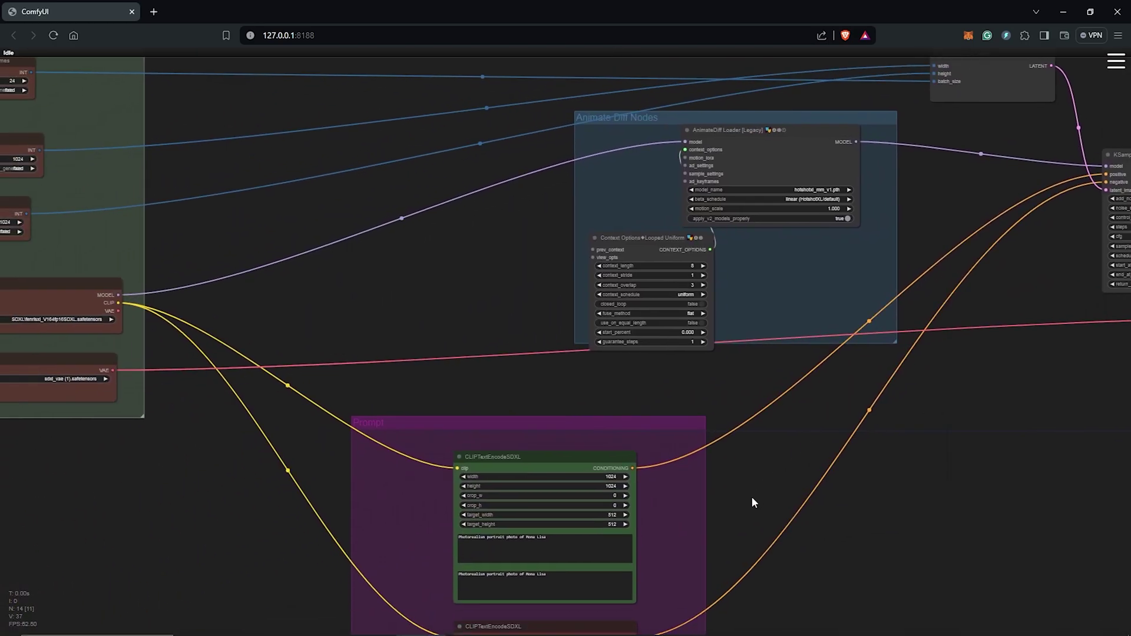
- Select the existing street-scene positive prompt text and pan to the output comparison
drag(751, 496, 839, 328)
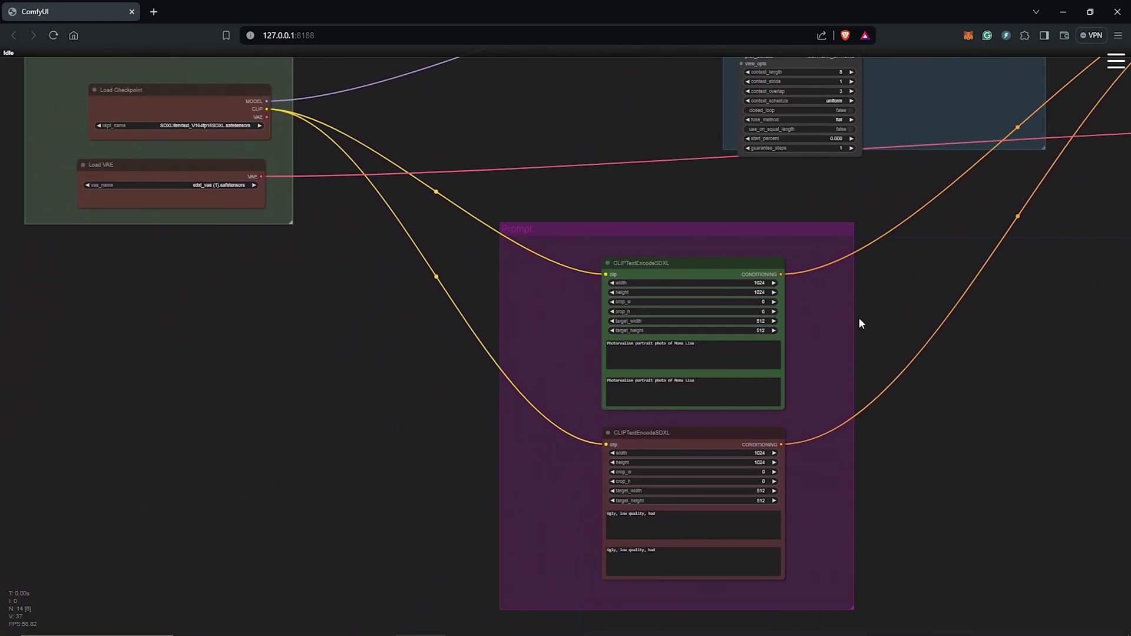
scroll(878, 408, up, 3)
click(618, 187)
drag(339, 368, 613, 379)
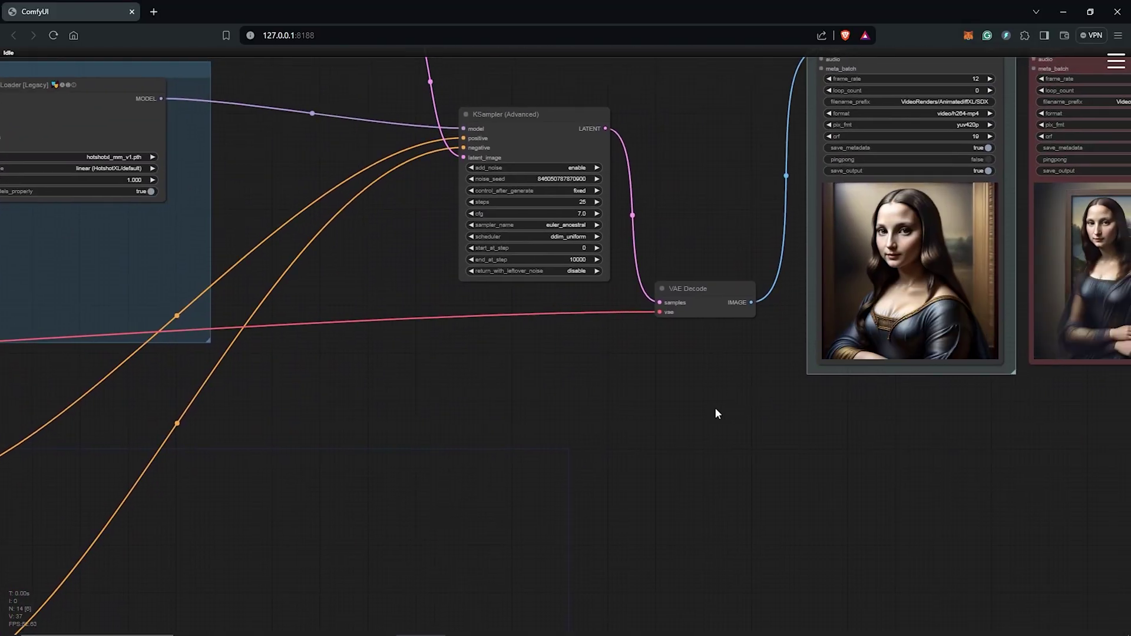
drag(700, 417, 546, 532)
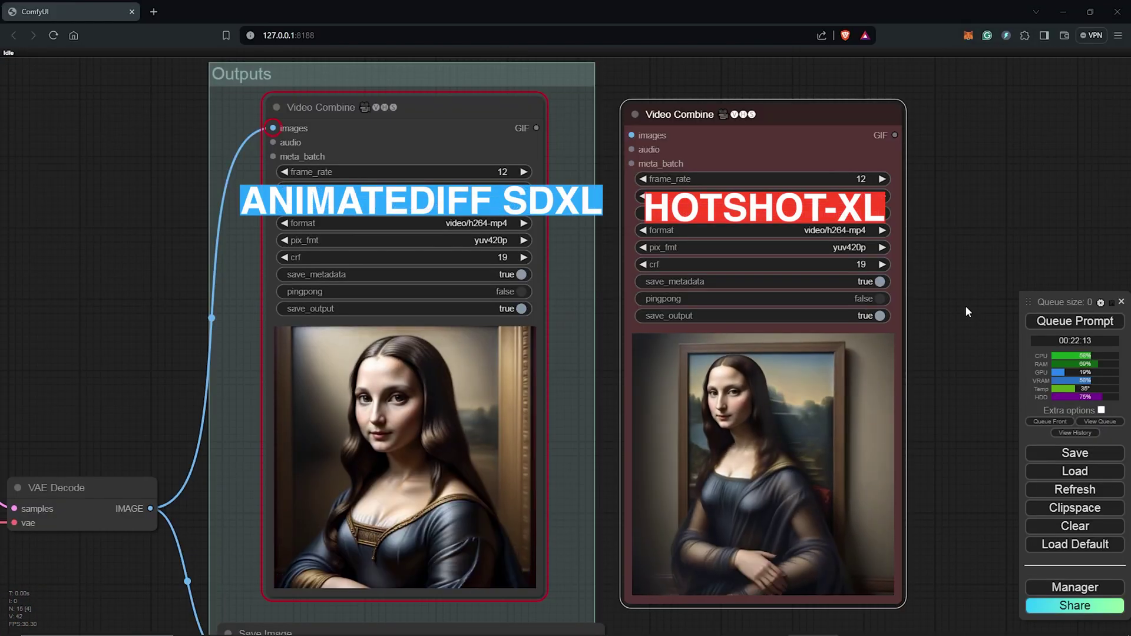